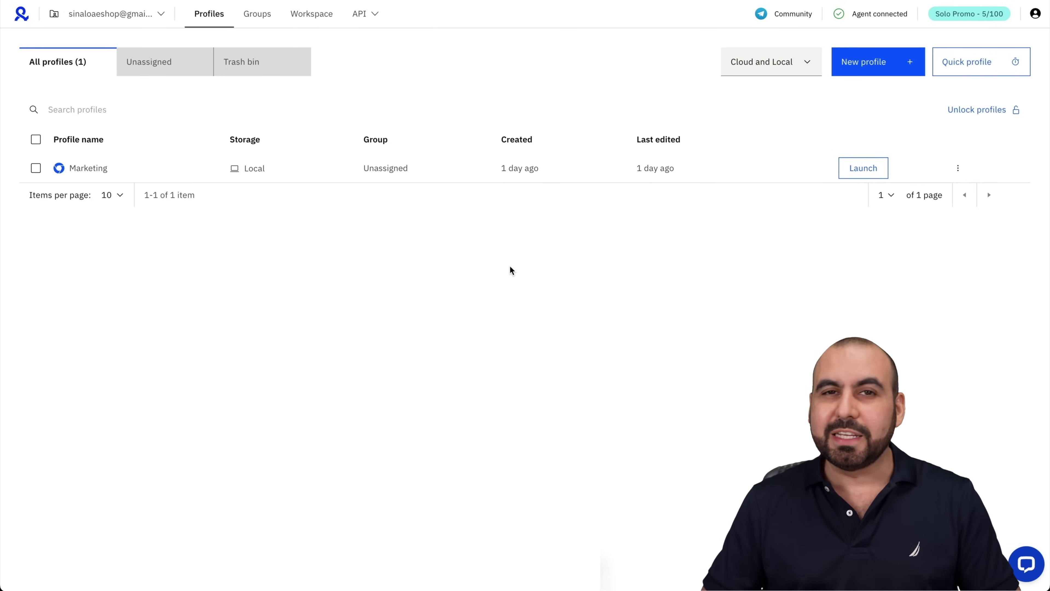
Start creating a new browser profile in Multilogin.
left_click(883, 63)
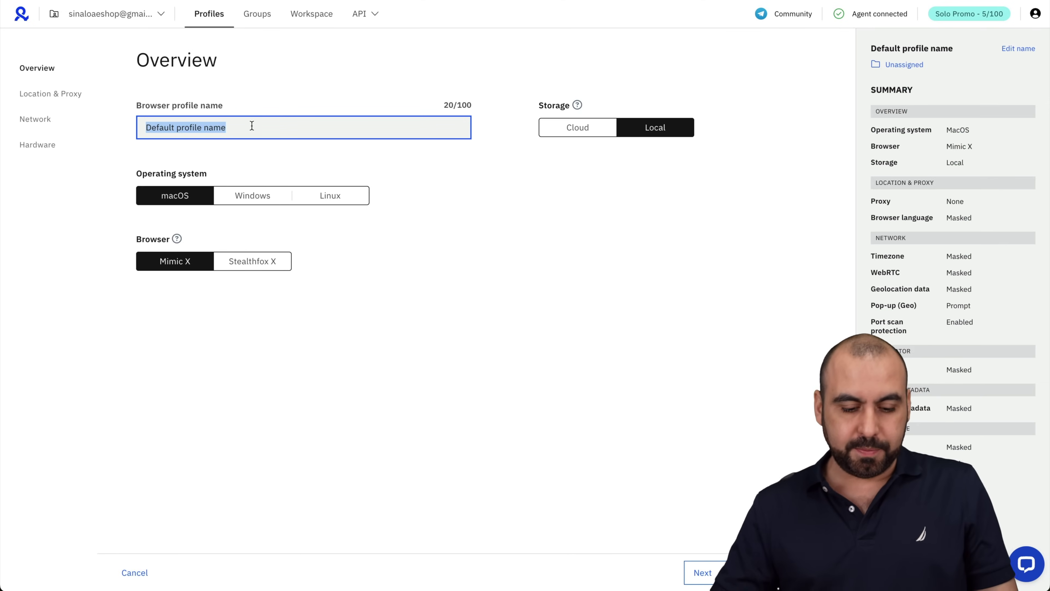
Name the new browser profile ECOM.
type("ECOM")
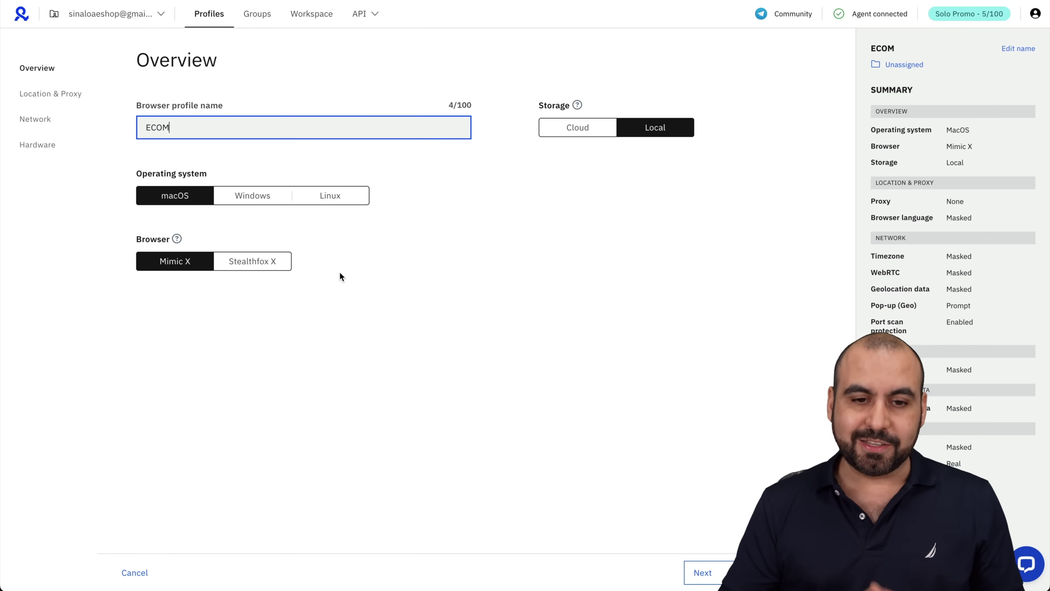
In Location & Proxy, try Custom/Real languages and My proxy, then keep Masked and no proxy.
left_click(73, 96)
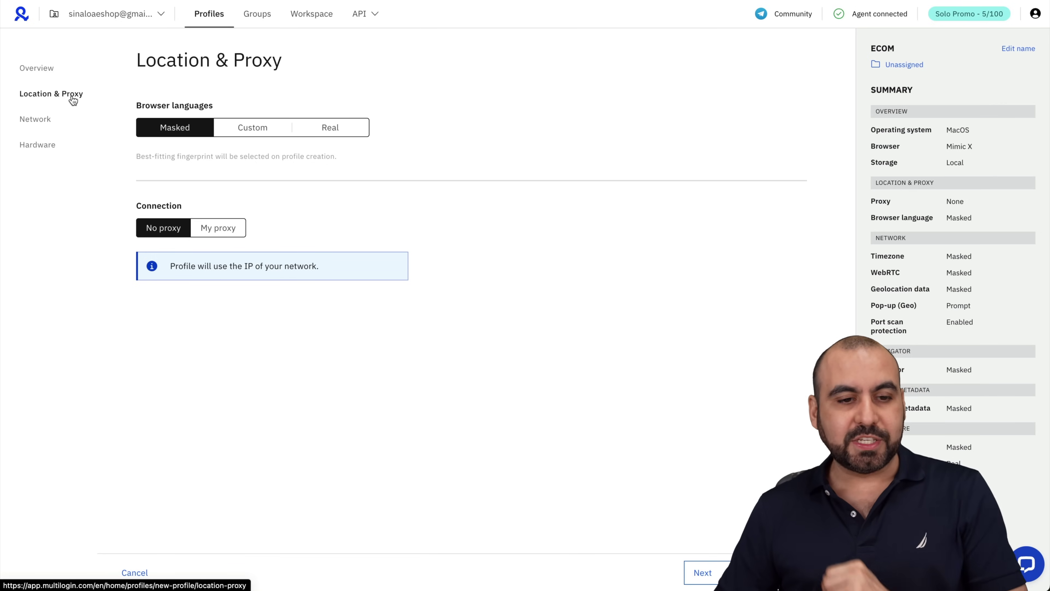
left_click(238, 135)
left_click(335, 128)
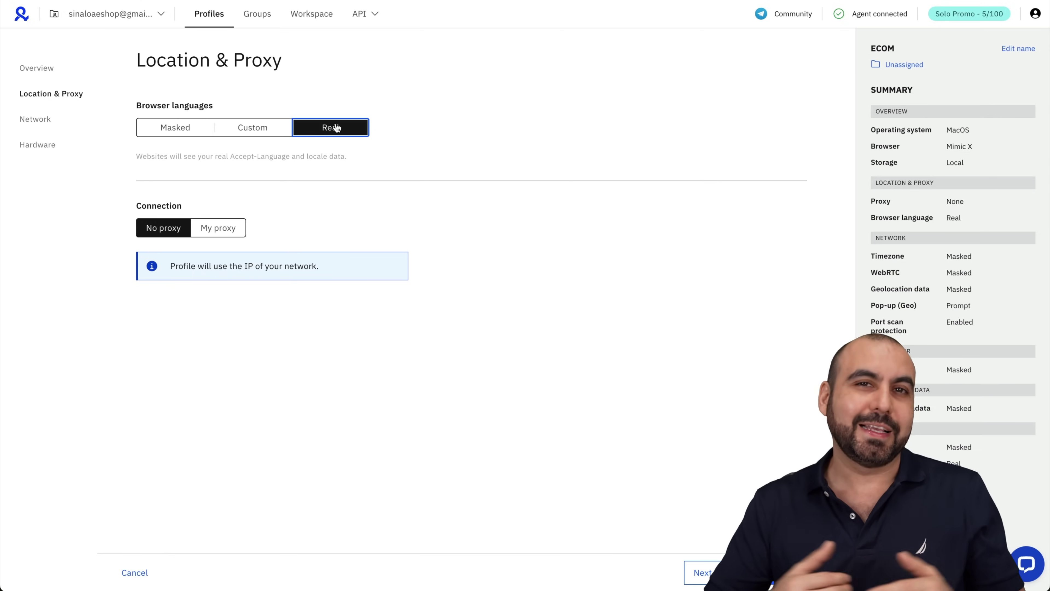
left_click(167, 132)
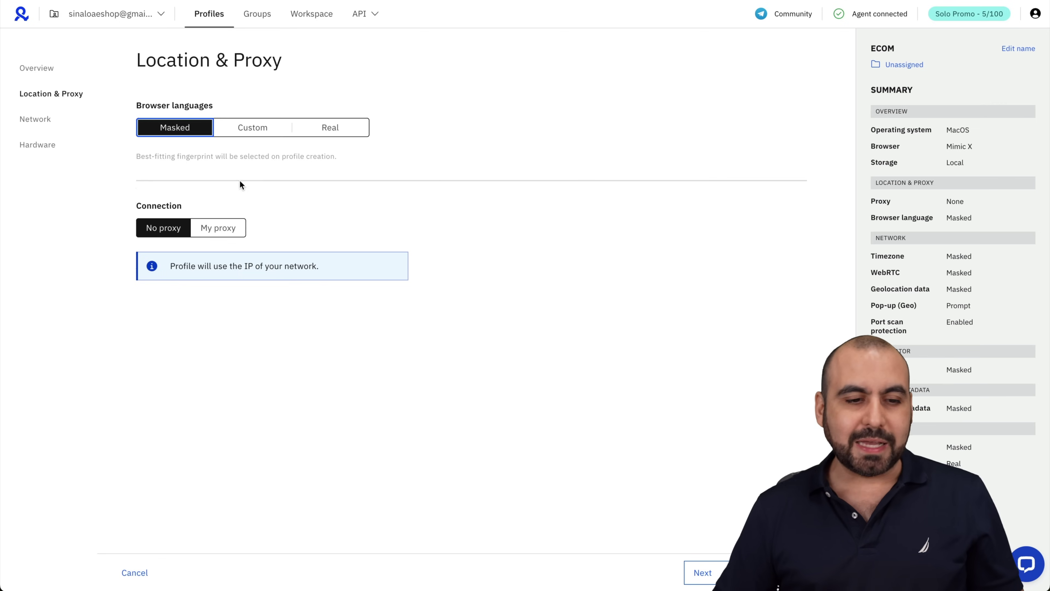
left_click(220, 233)
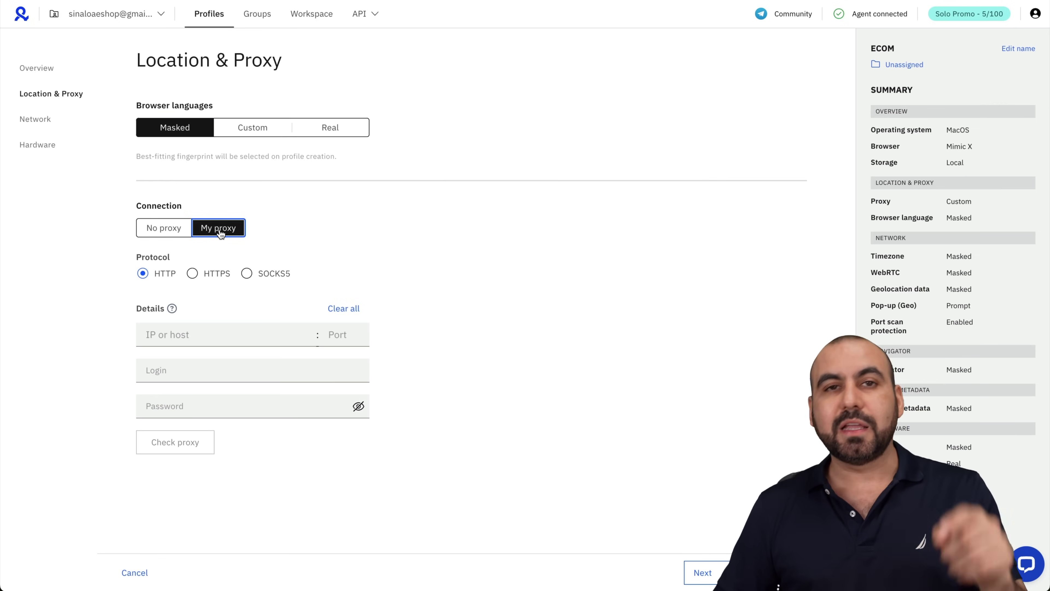
left_click(167, 233)
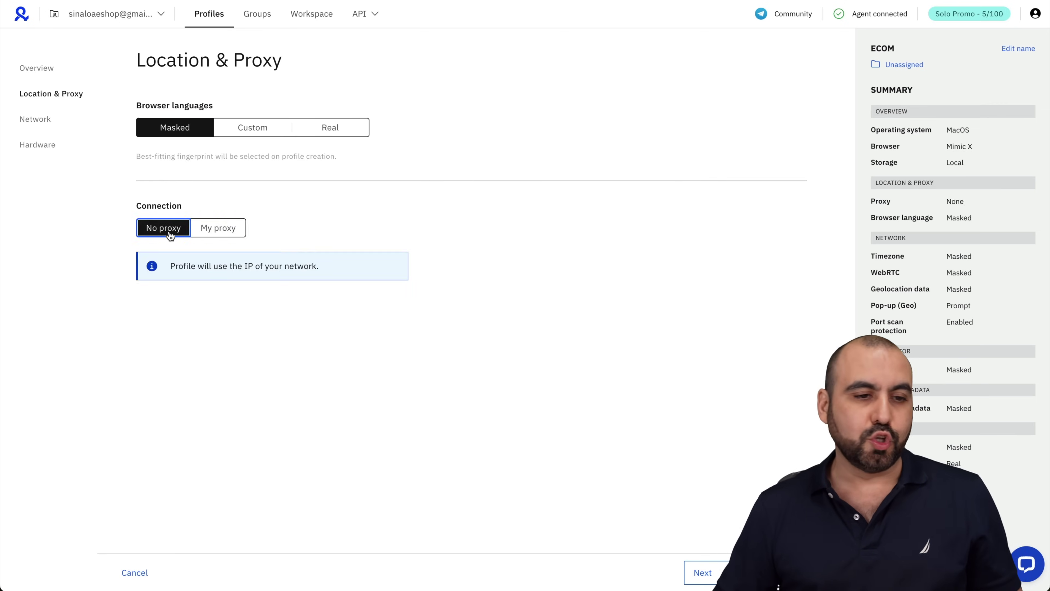
Review the ECOM profile's Network settings, leaving them masked.
left_click(37, 120)
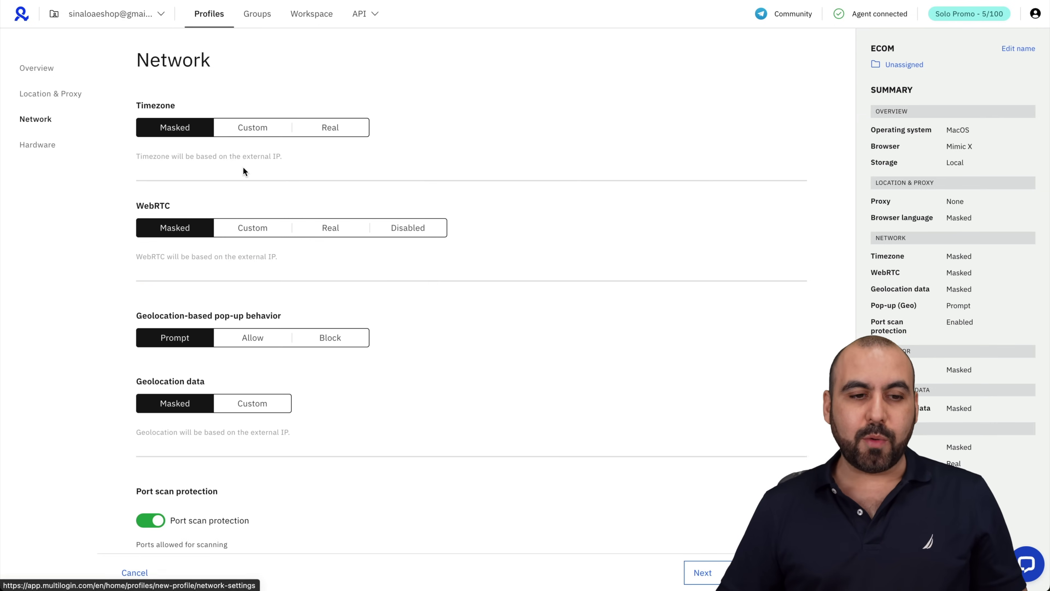
scroll(243, 169, "down", 1)
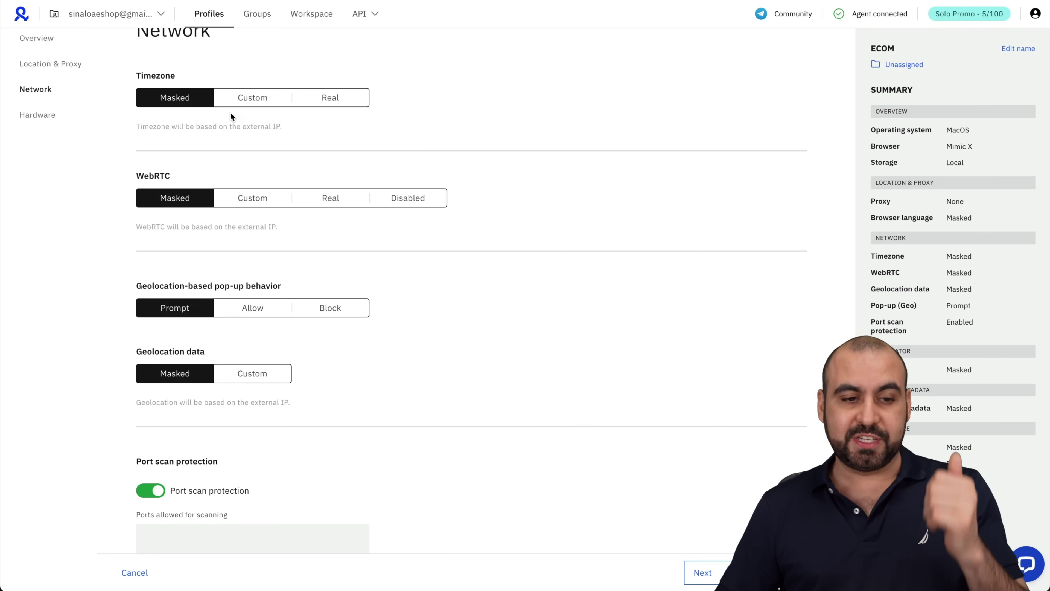
scroll(208, 280, "down", 1)
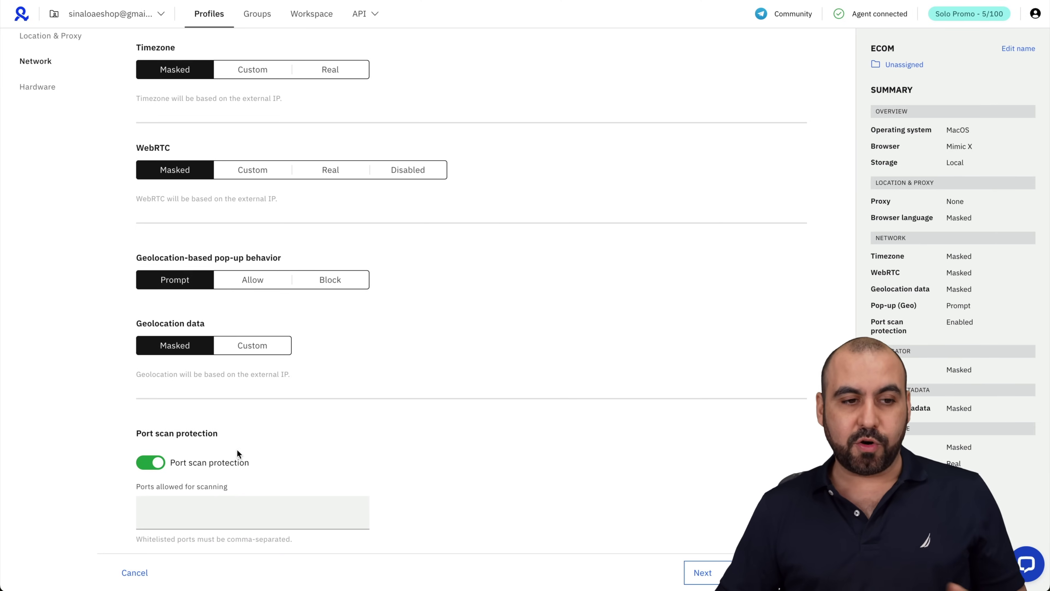
scroll(164, 254, "up", 2)
In Hardware, keep Navigator Masked and set a Custom 1280x720 screen resolution.
left_click(42, 152)
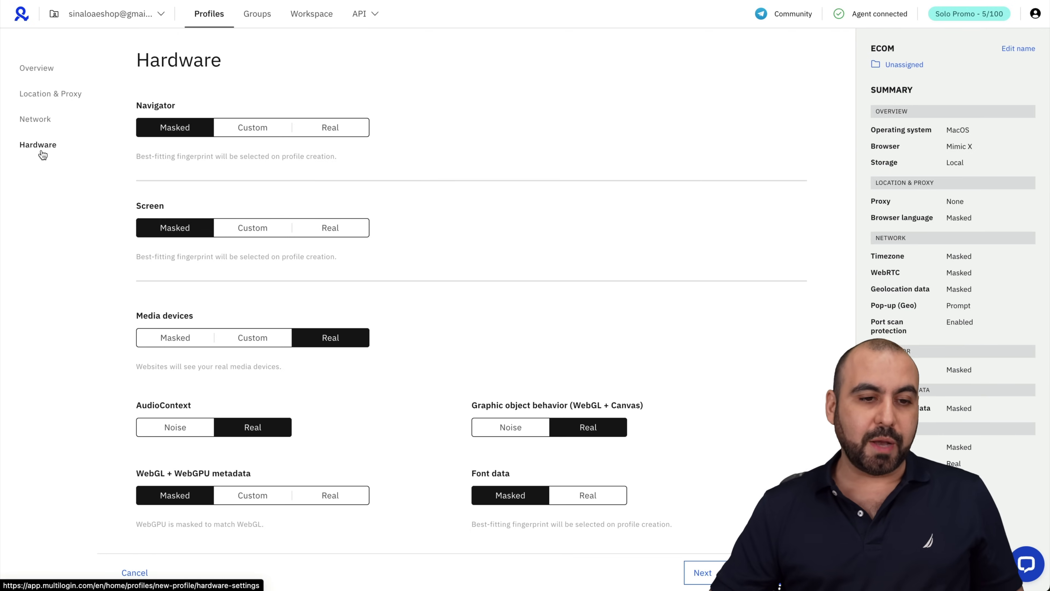
left_click(252, 127)
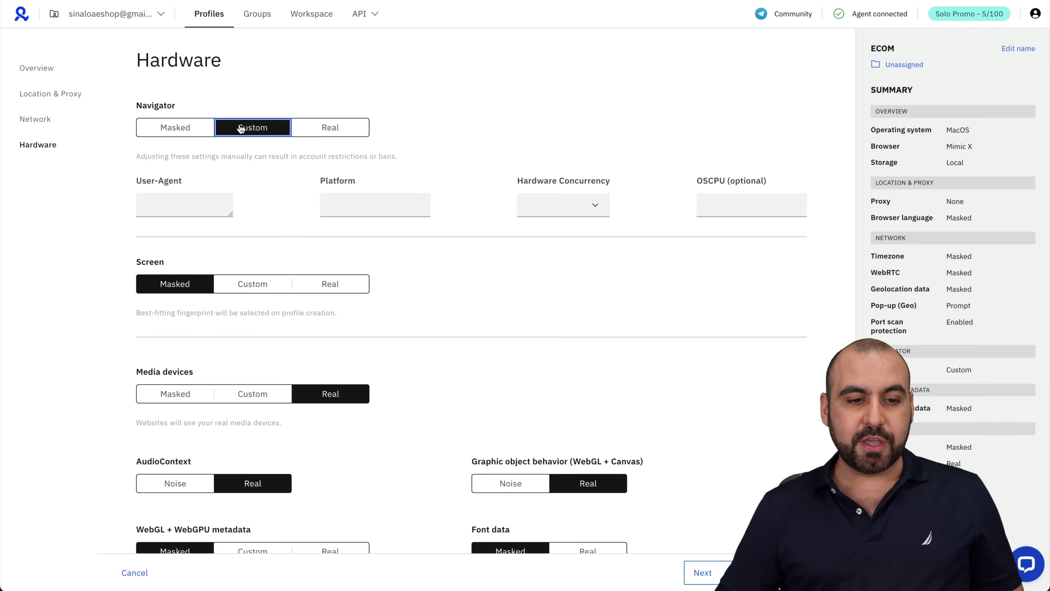
left_click(195, 127)
left_click(247, 228)
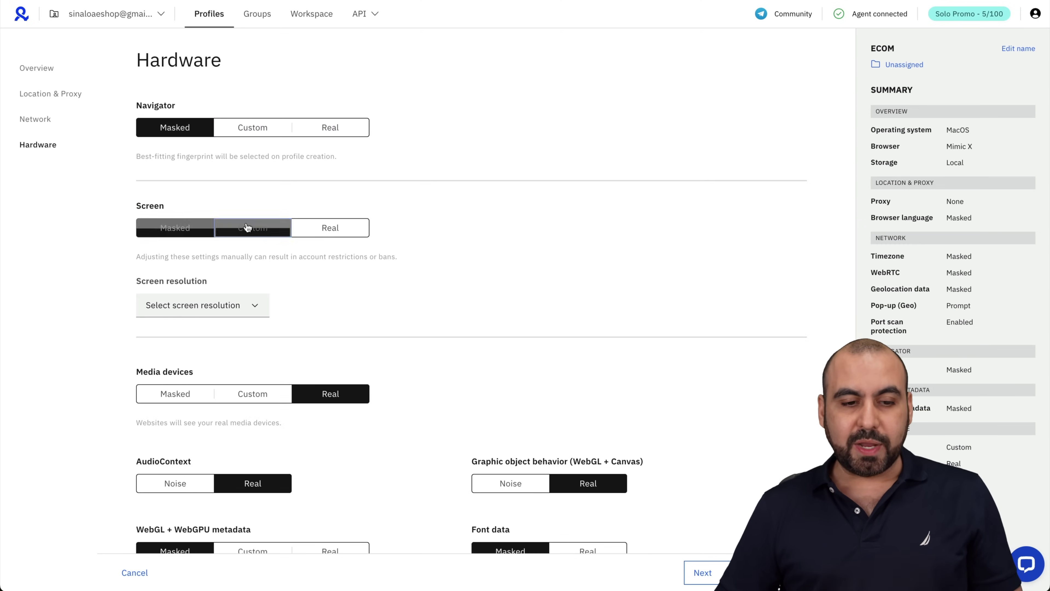
left_click(242, 305)
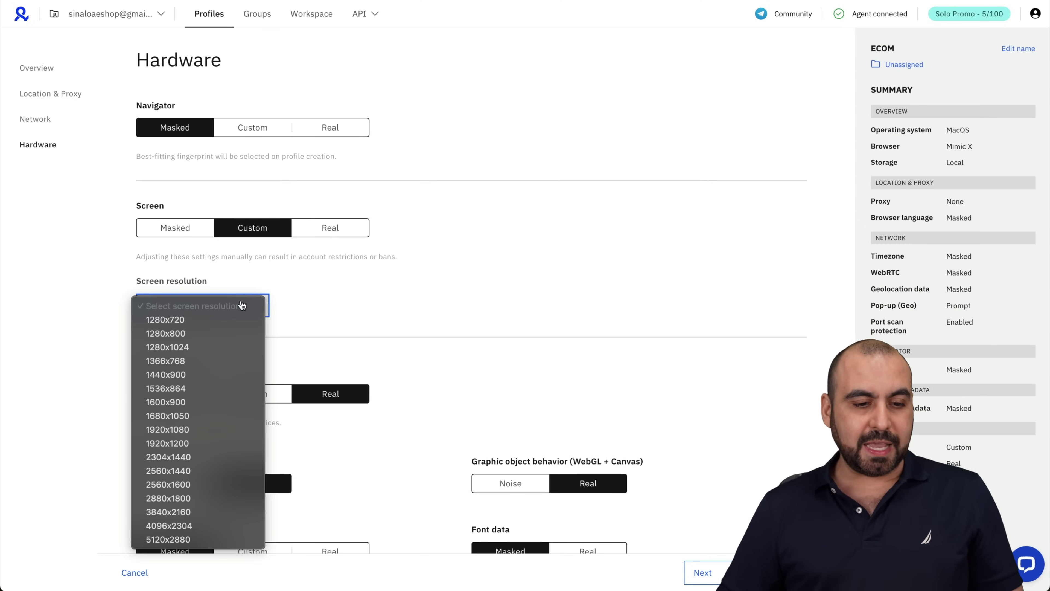
left_click(195, 320)
left_click(321, 300)
Keep WebGL + WebGPU metadata Masked and create the ECOM profile.
scroll(321, 300, "down", 1)
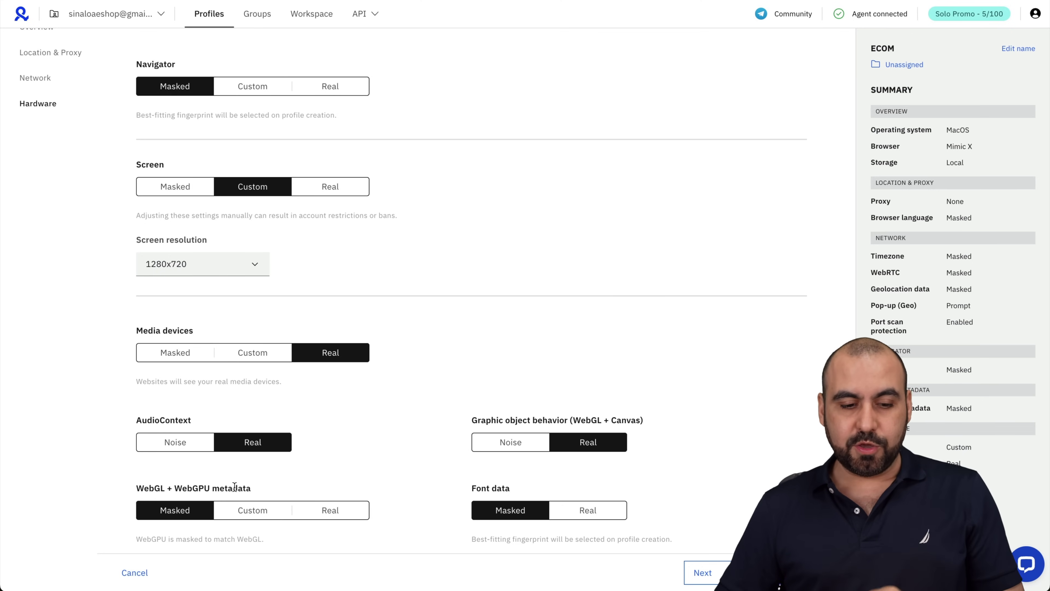
left_click(232, 511)
scroll(201, 271, "down", 6)
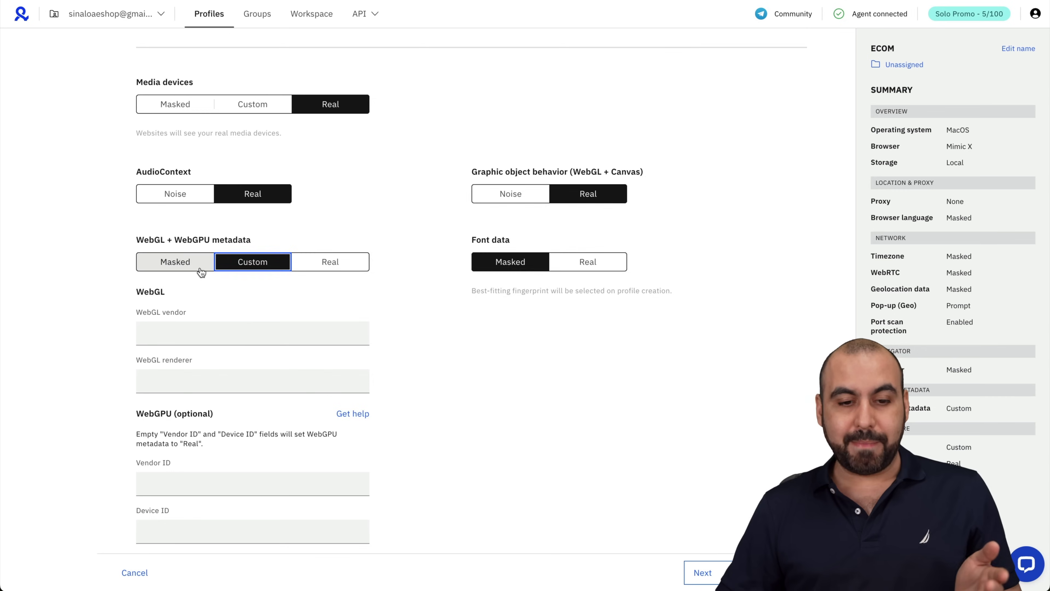
left_click(201, 271)
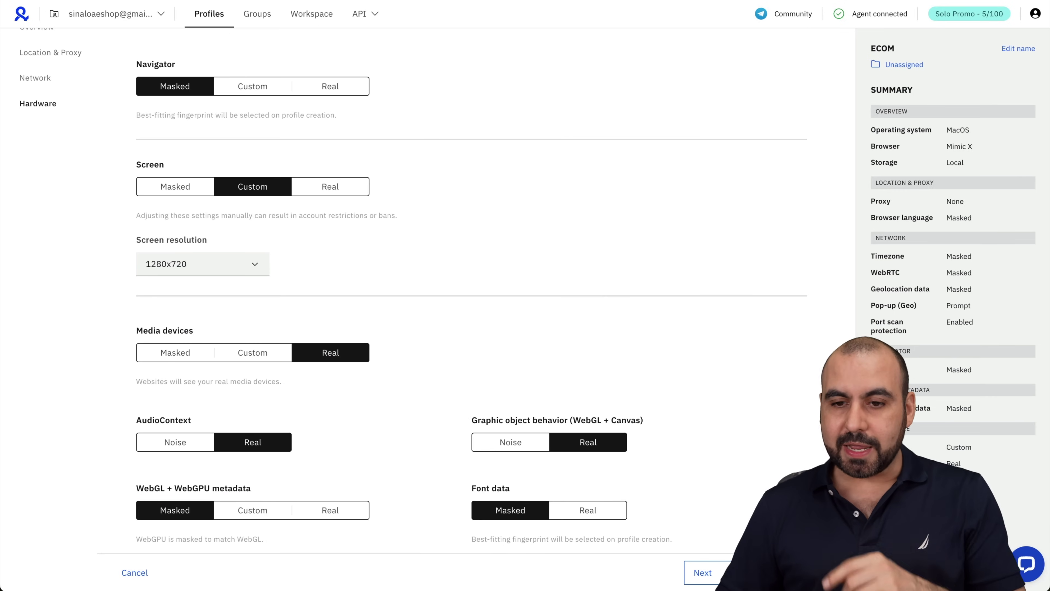
key("Return")
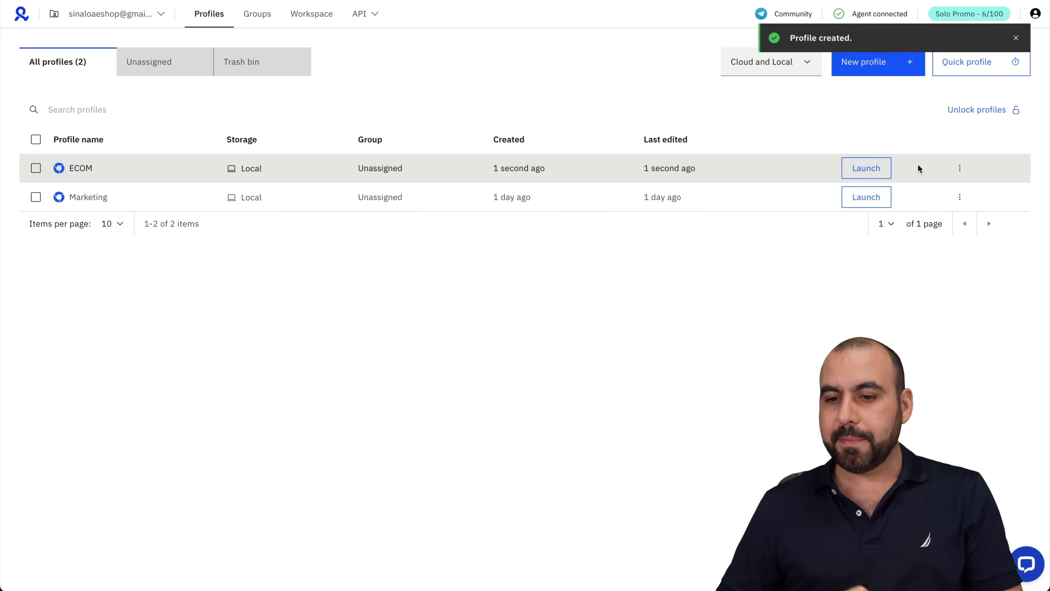
Launch the ECOM profile's browser and go to Facebook in a new tab.
left_click(878, 173)
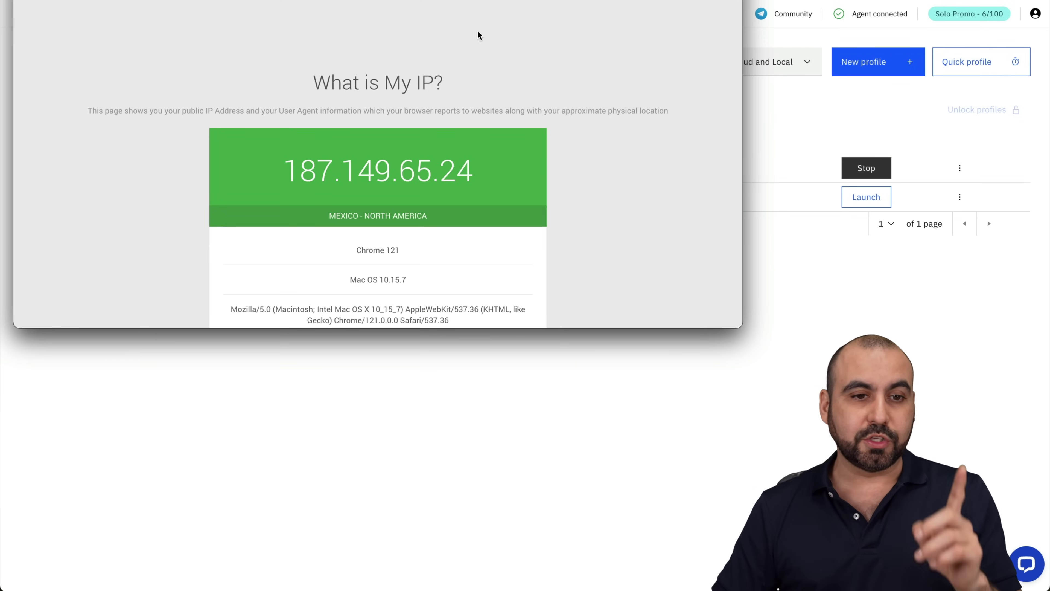
key("super+t")
type("faceb")
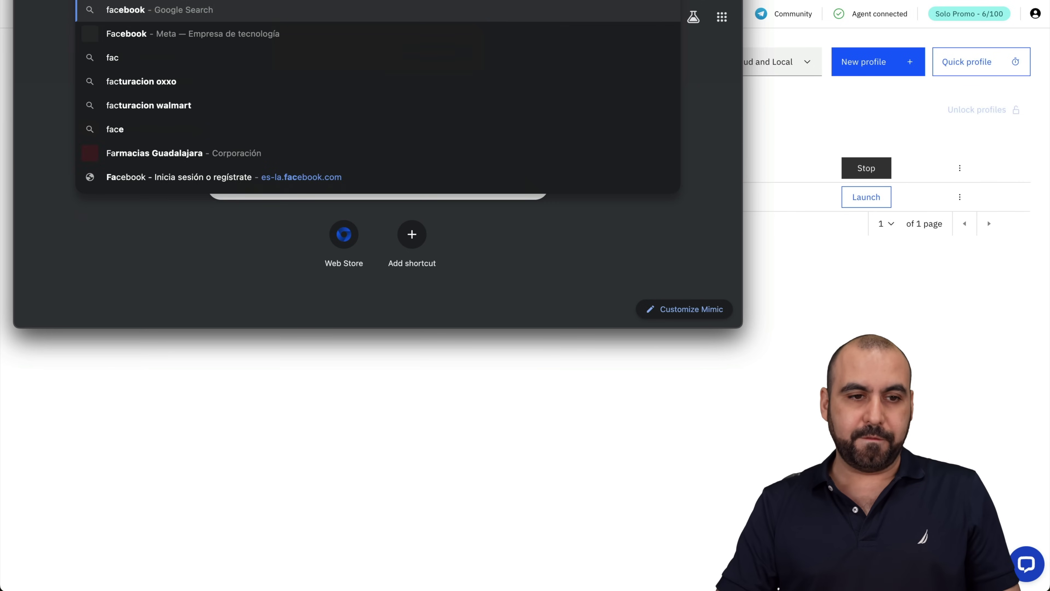
key("Return")
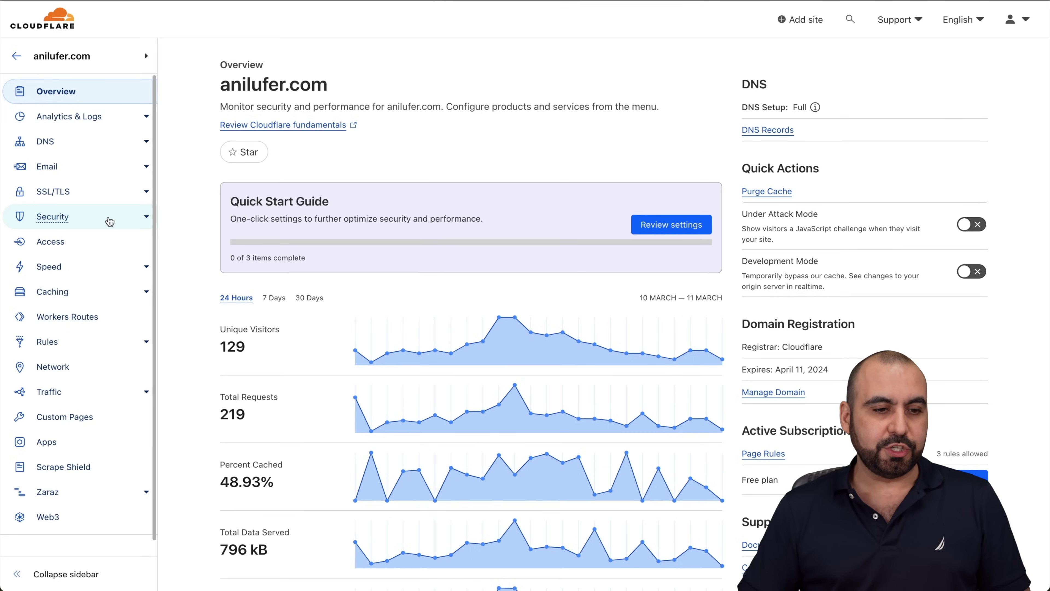
Open Security > WAF rate limiting rules, showing 0 of 1 used, and create a rule.
left_click(68, 224)
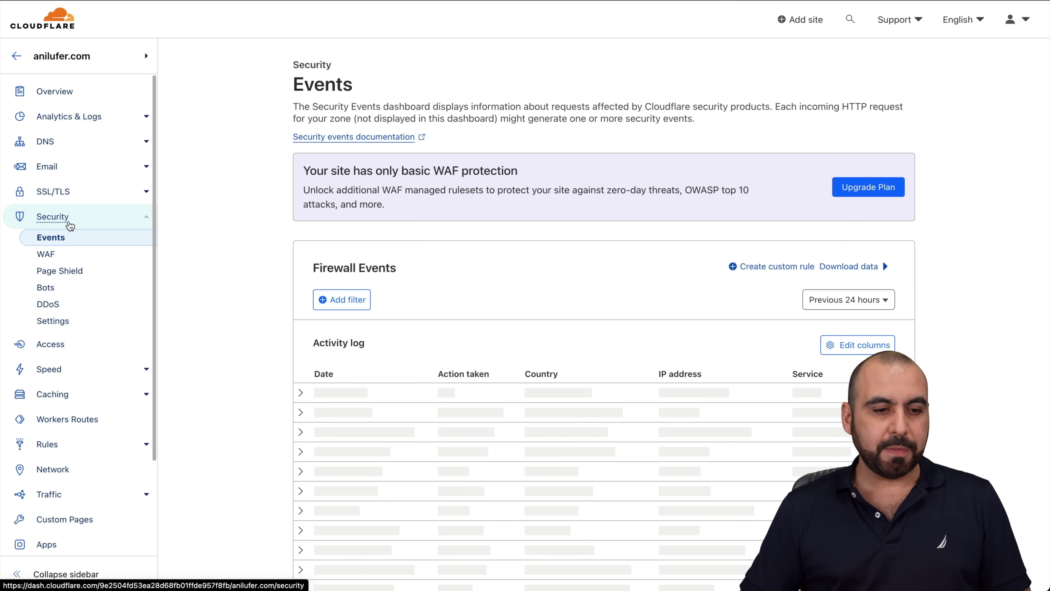
left_click(50, 259)
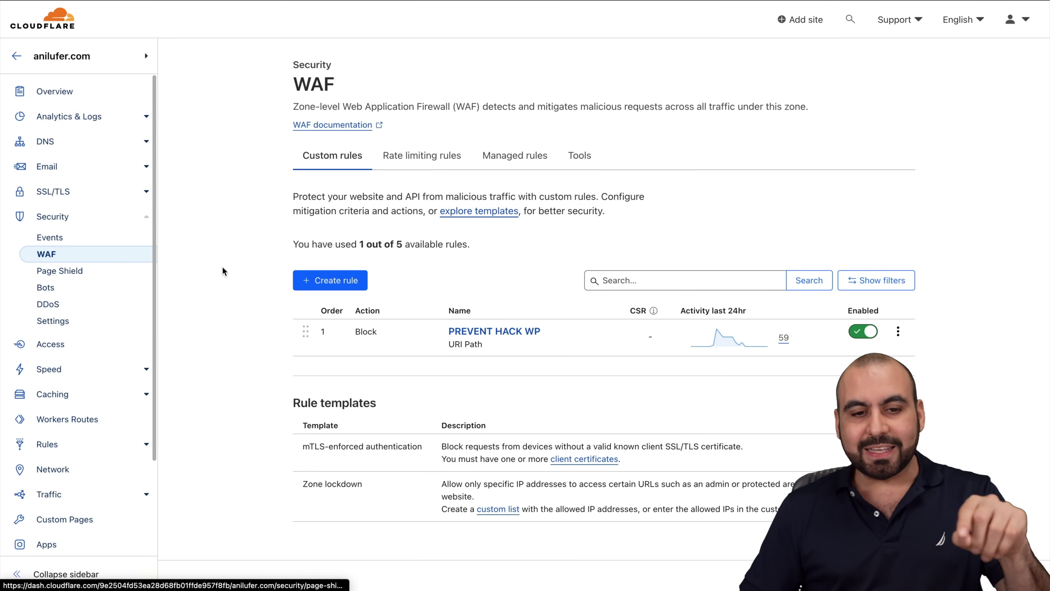
left_click(427, 165)
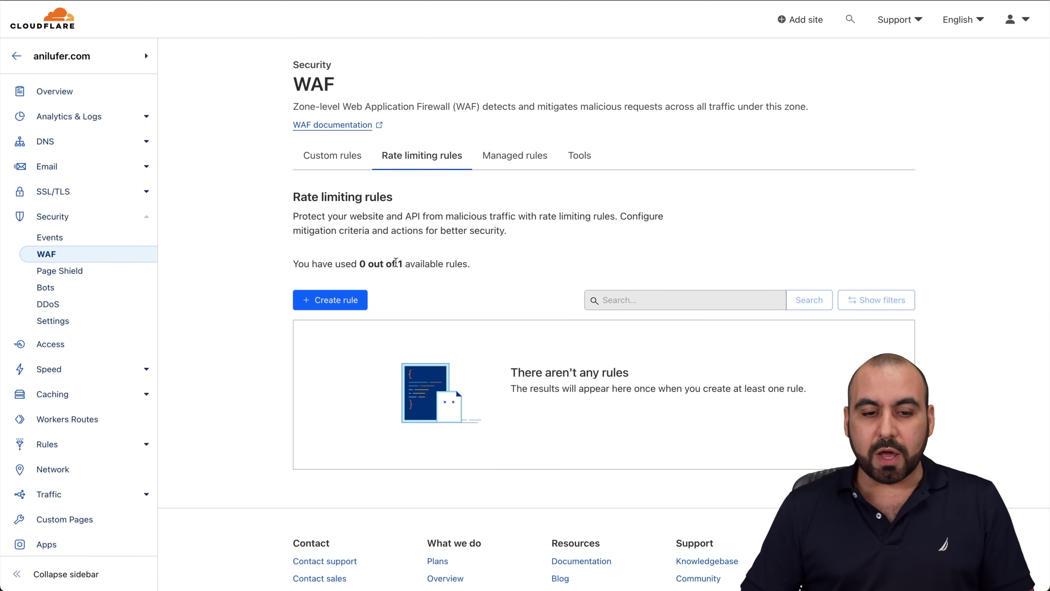
left_click_drag(395, 262, 465, 263)
left_click(463, 262)
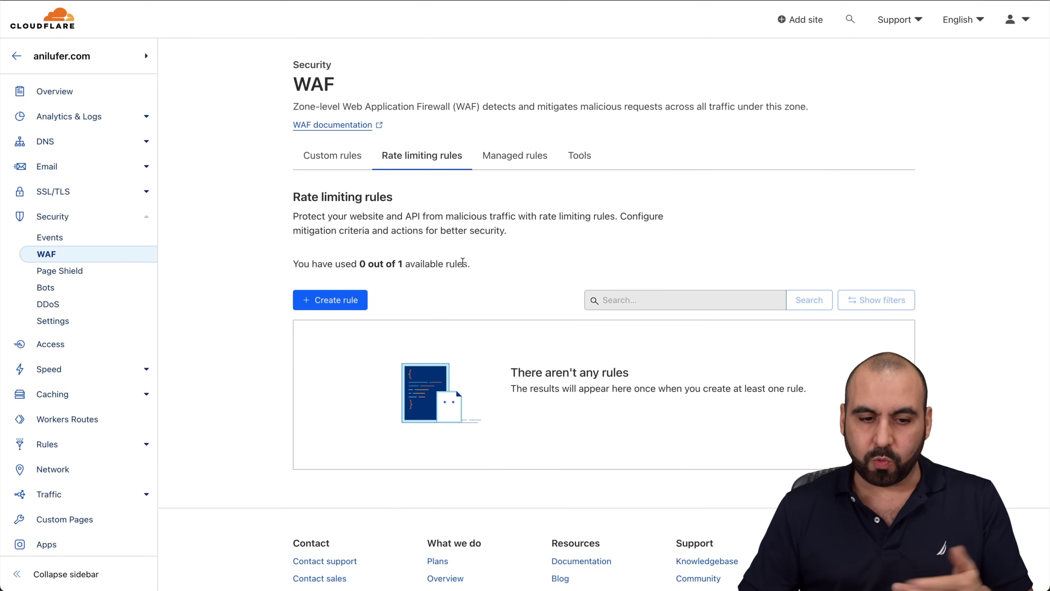
Name the new rule 'rate limiting'.
left_click(359, 301)
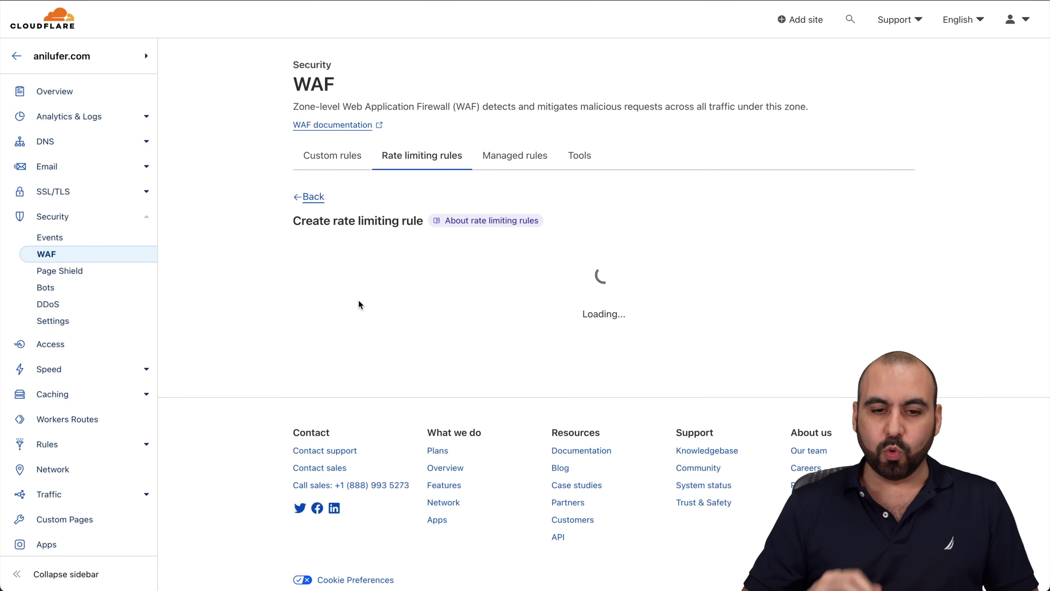
left_click(389, 256)
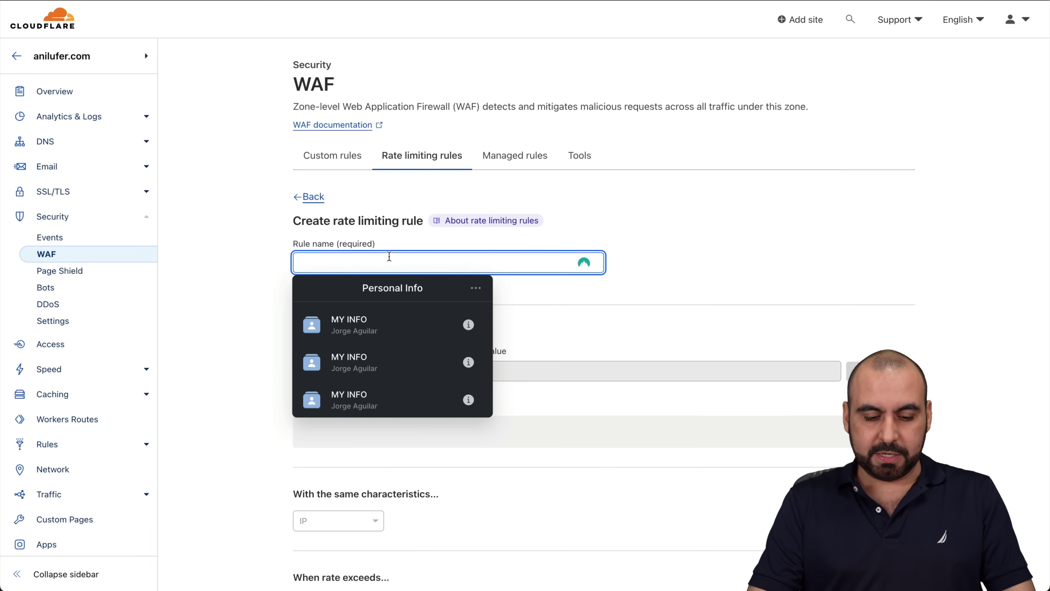
type("ra")
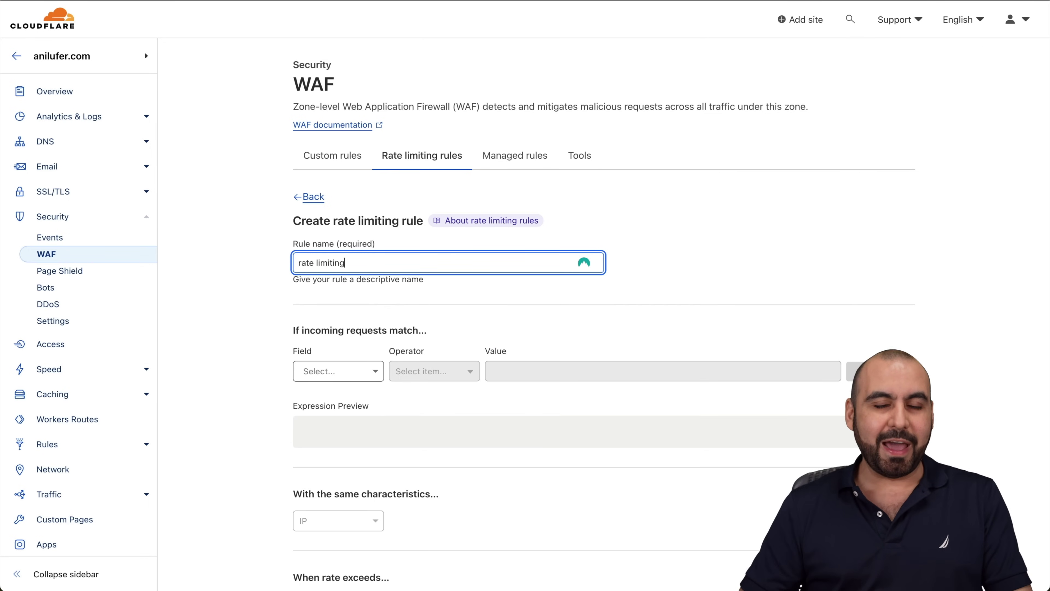
type("te limiting")
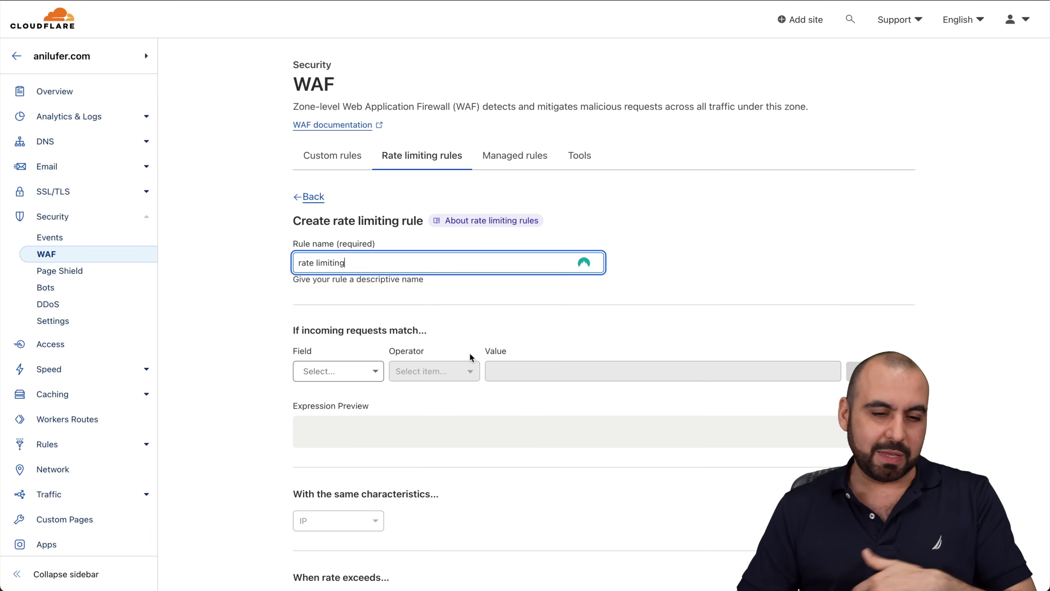
Set the first condition's field to URI Path.
scroll(469, 353, "down", 3)
scroll(469, 357, "down", 3)
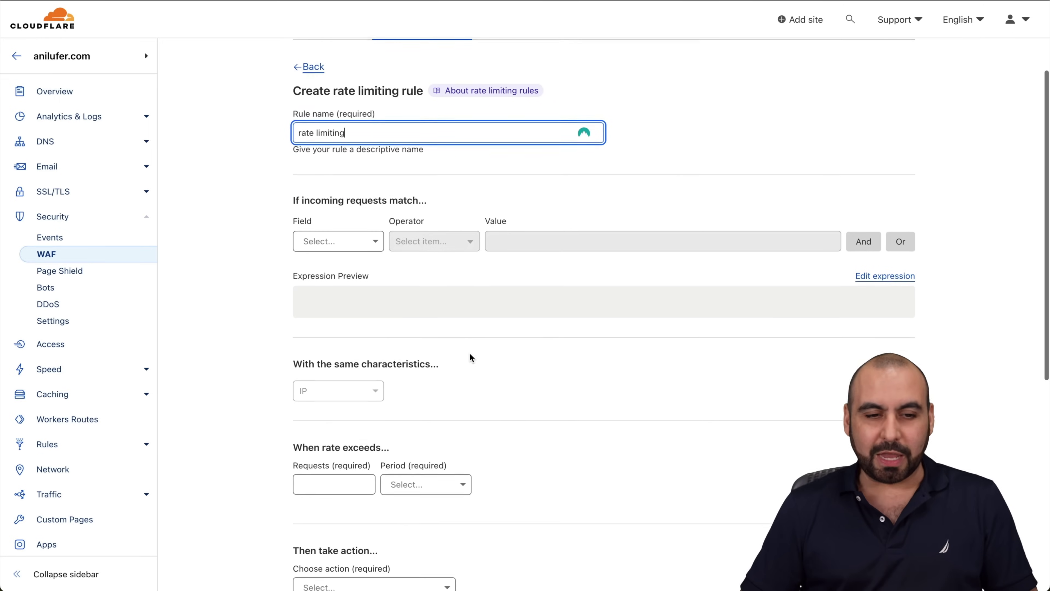
left_click(360, 239)
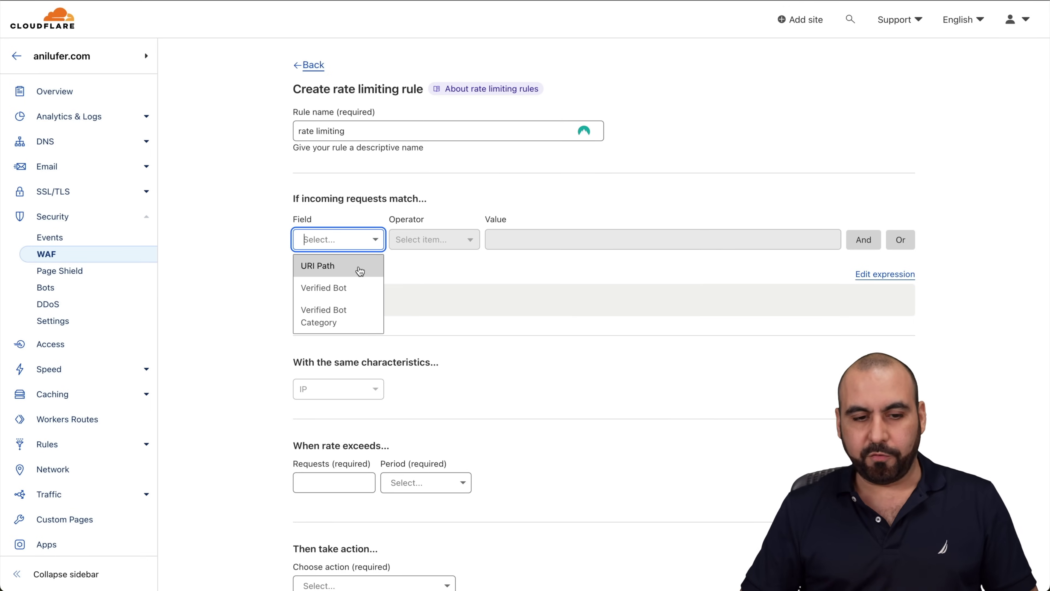
left_click(359, 266)
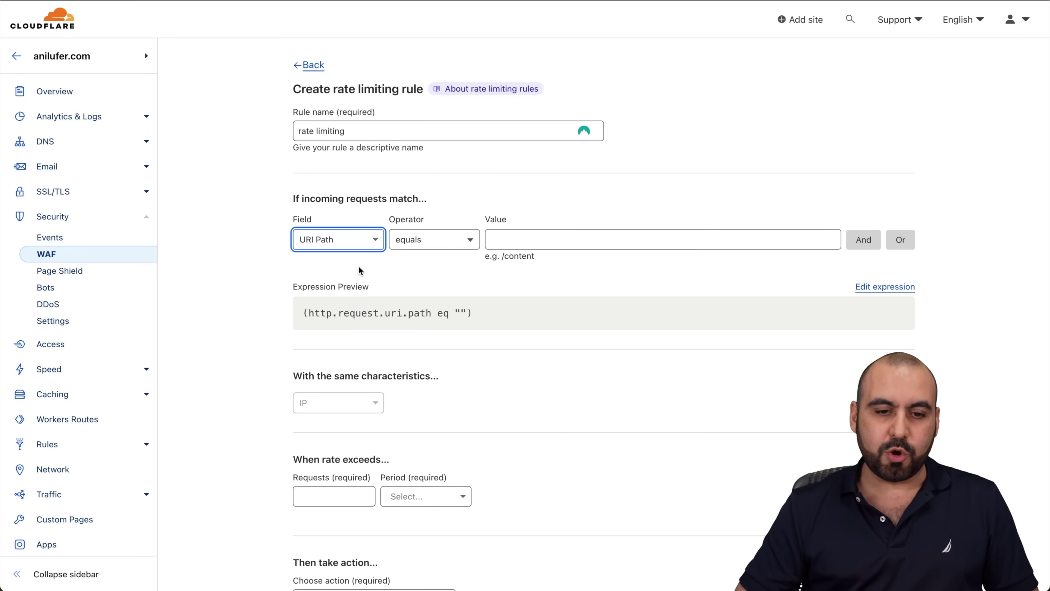
left_click(433, 246)
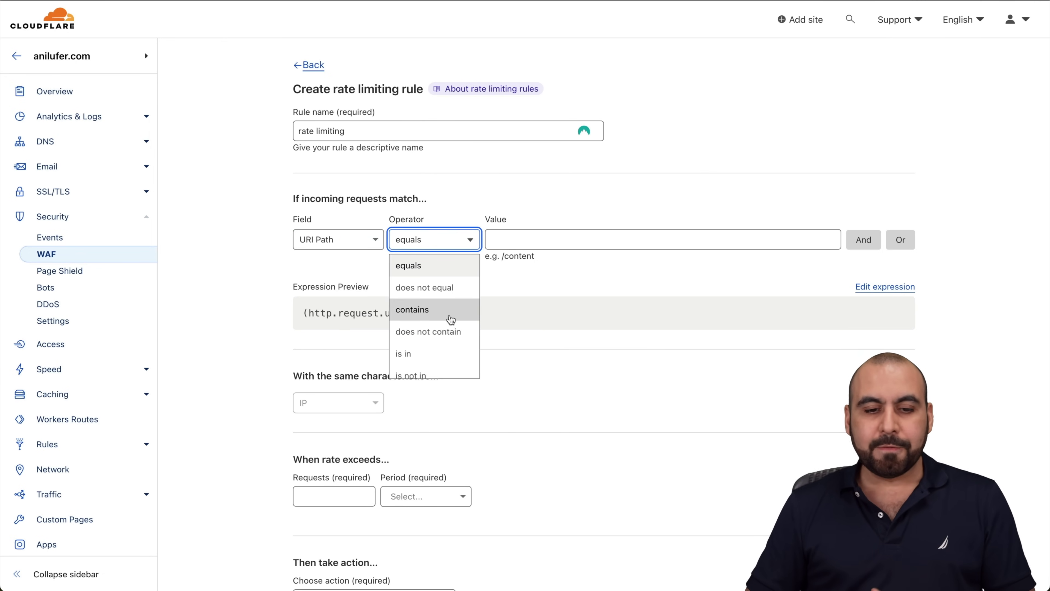
Make the first condition URI Path contains 'admin' and add an And condition row.
scroll(450, 320, "down", 2)
scroll(450, 317, "up", 1)
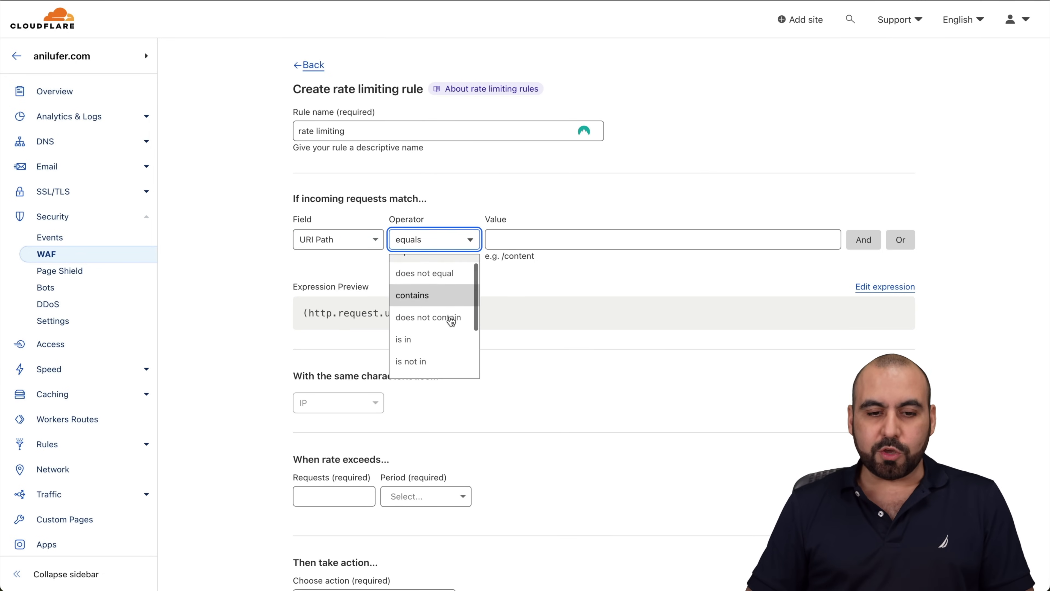
left_click(447, 292)
left_click(602, 237)
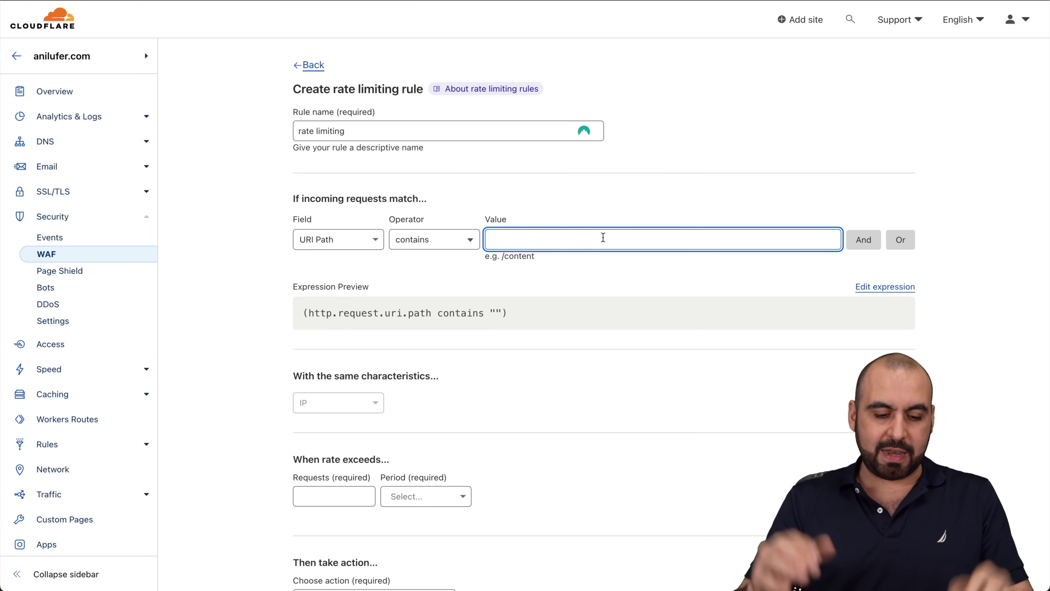
type("admin")
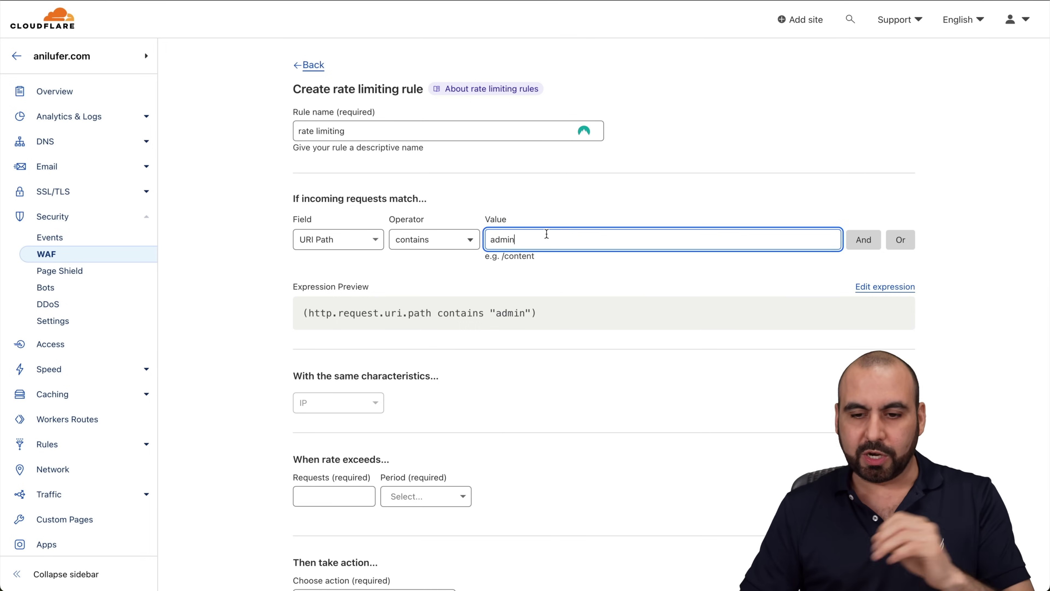
left_click(861, 247)
Try an And condition on Verified Bot off, delete it, and add an Or row instead.
left_click(350, 290)
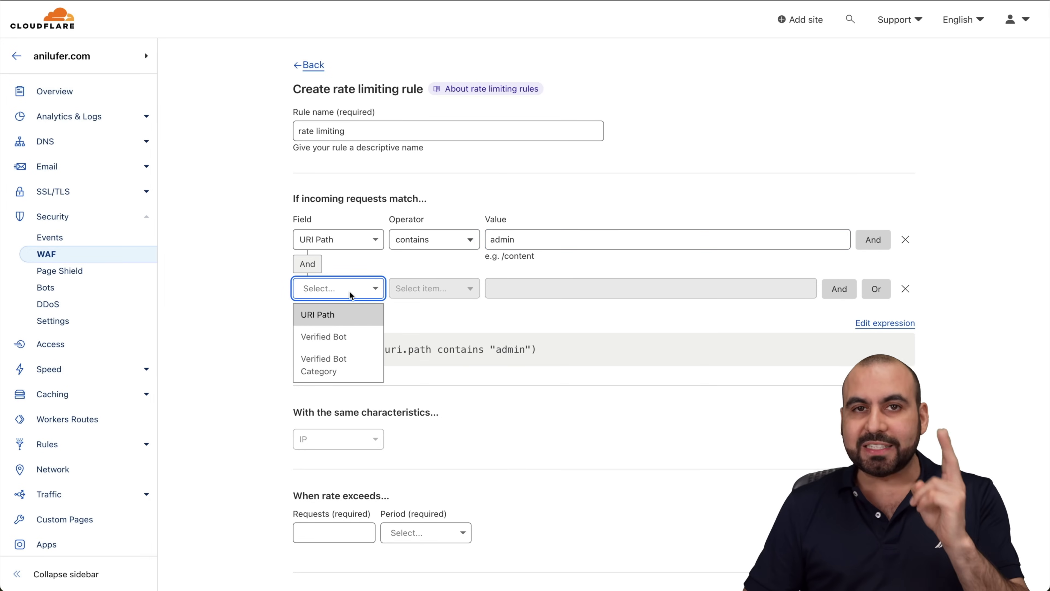
left_click(348, 335)
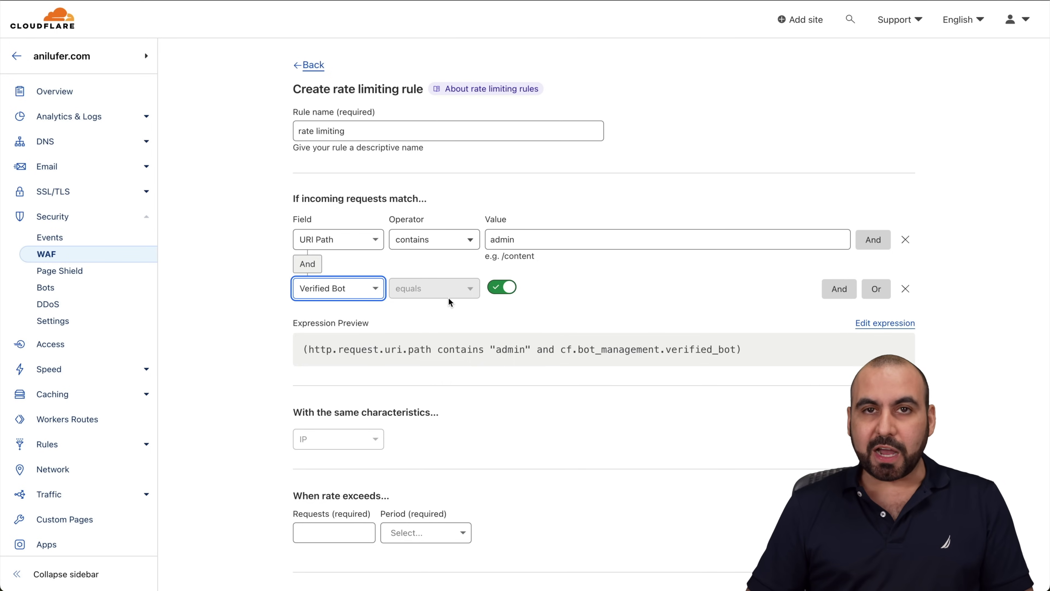
left_click(494, 287)
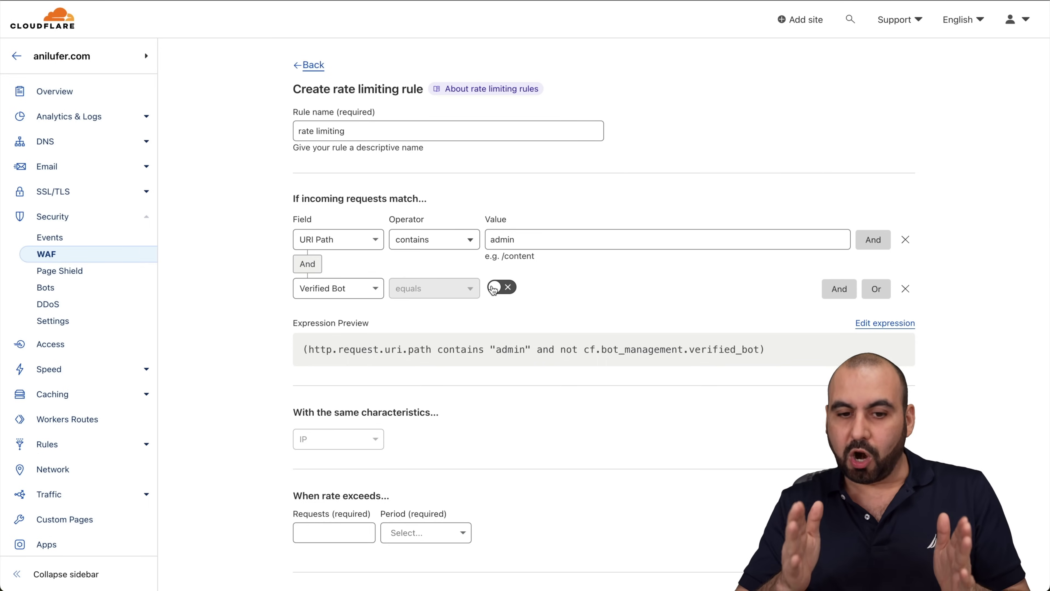
left_click(904, 289)
left_click(880, 241)
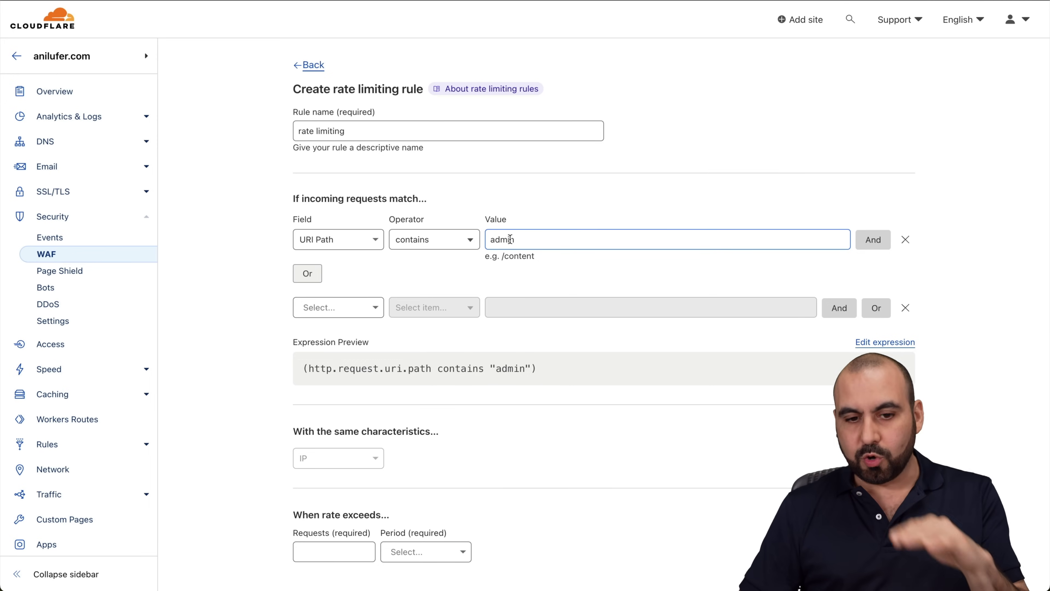
Set the Or condition to Verified Bot switched off, matching non-verified bots.
left_click(381, 310)
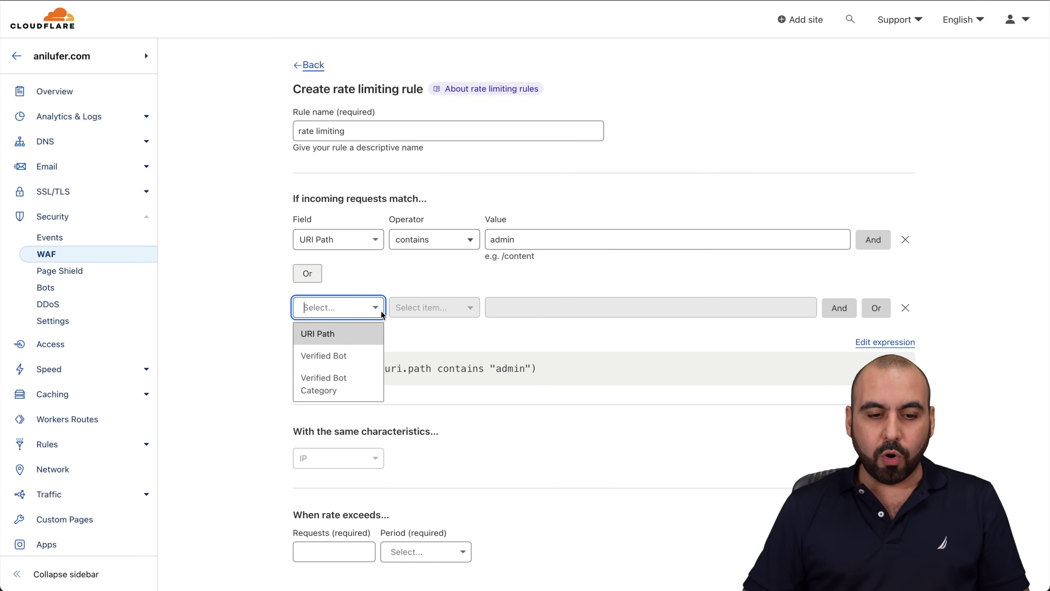
left_click(343, 355)
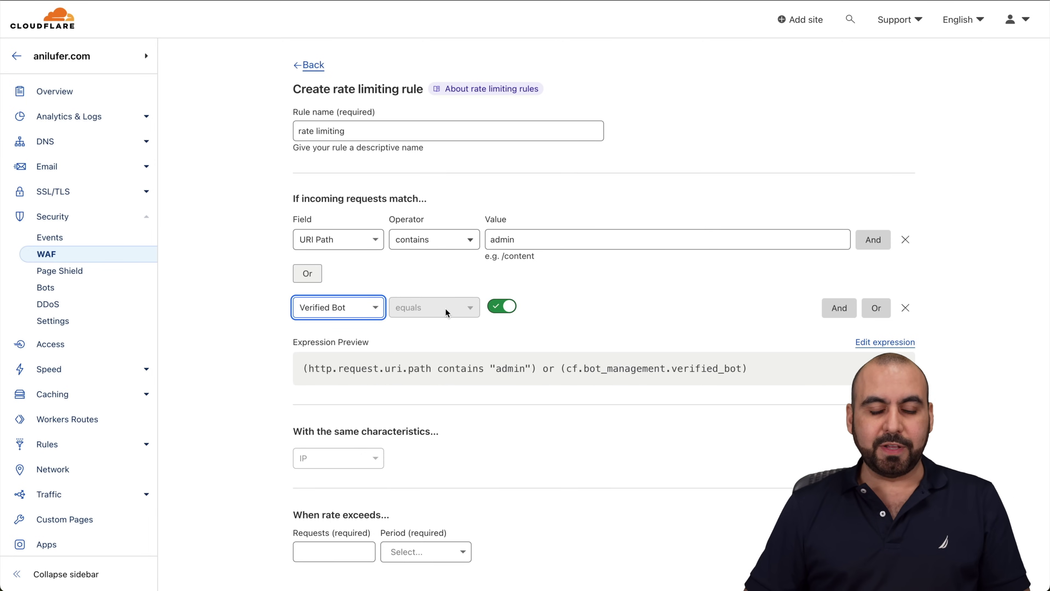
left_click(497, 308)
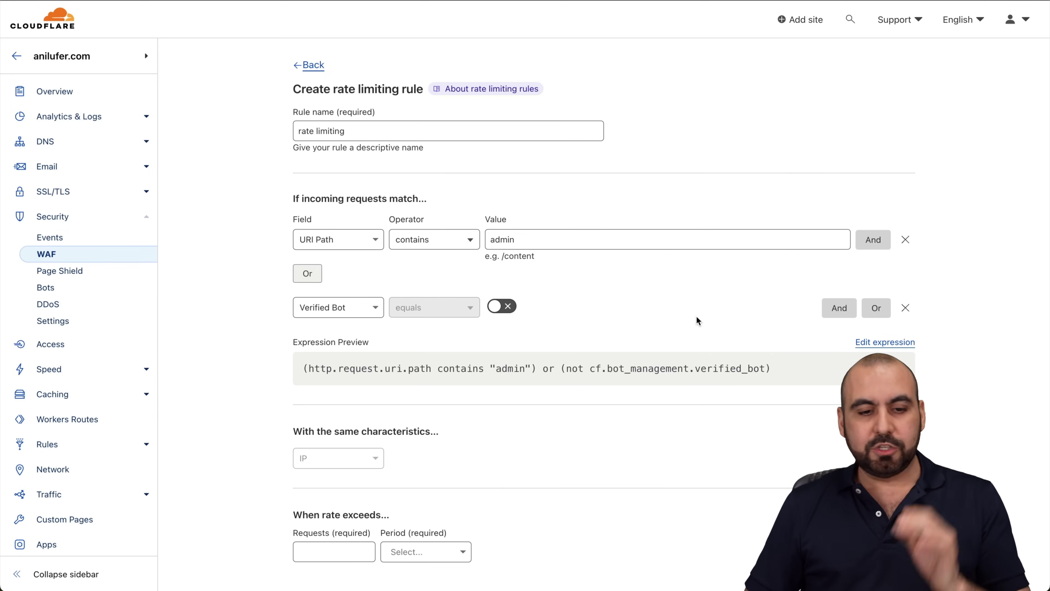
Add a third Or condition that checks Verified Bot Category.
left_click(871, 310)
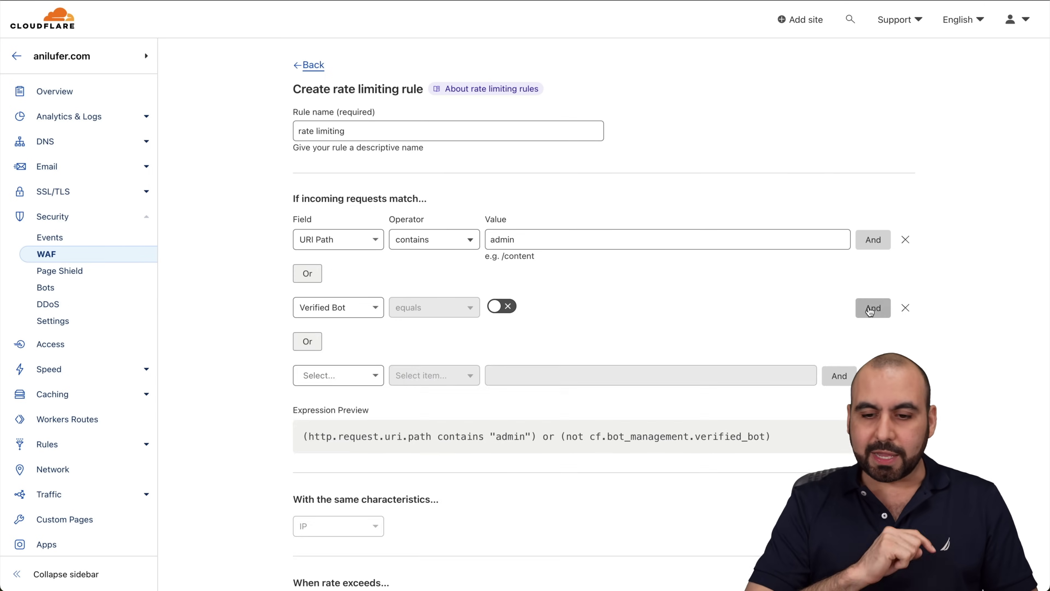
left_click(329, 381)
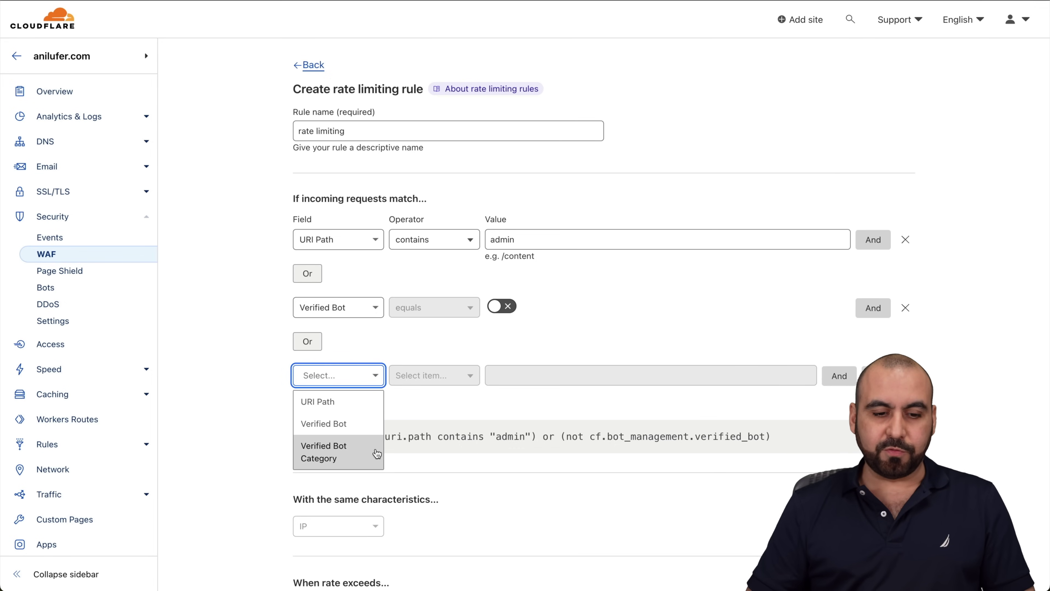
left_click(340, 446)
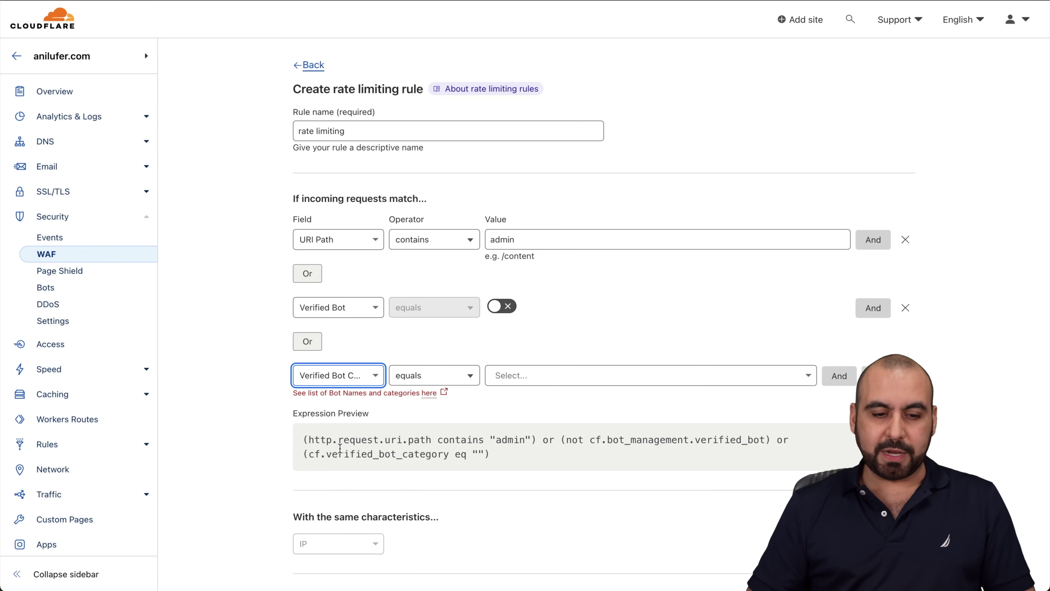
left_click(447, 382)
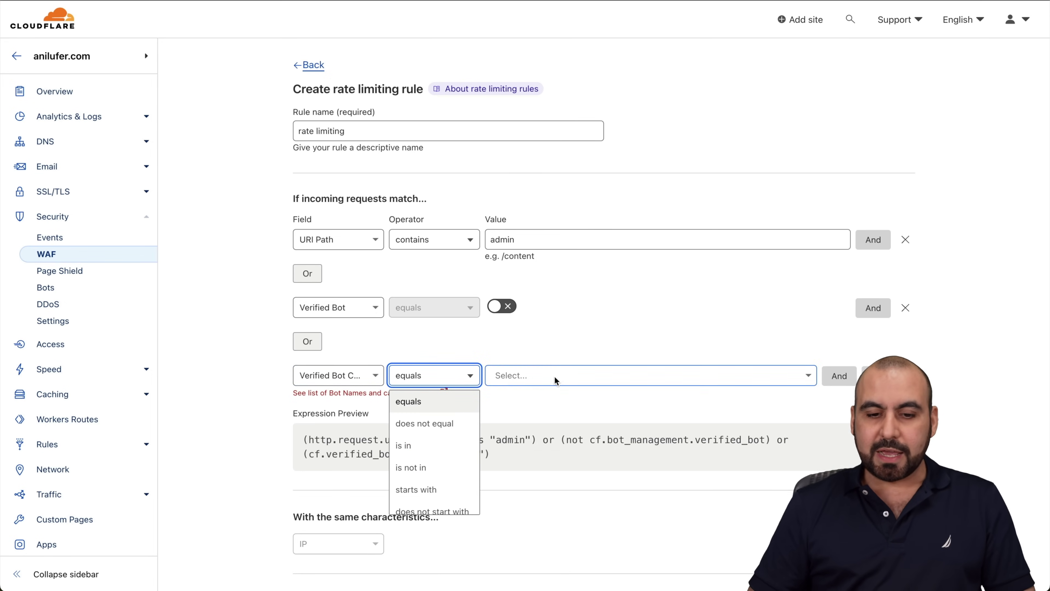
left_click(540, 380)
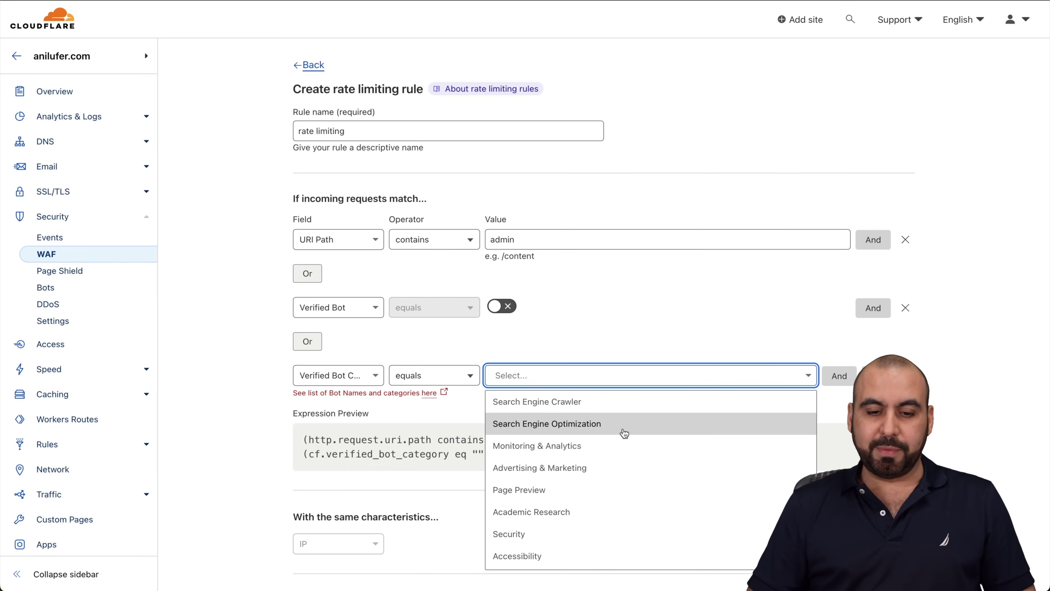
Make it 'does not equal' Search Engine Crawler and remove the Verified Bot condition.
scroll(633, 469, "down", 3)
scroll(634, 470, "down", 1)
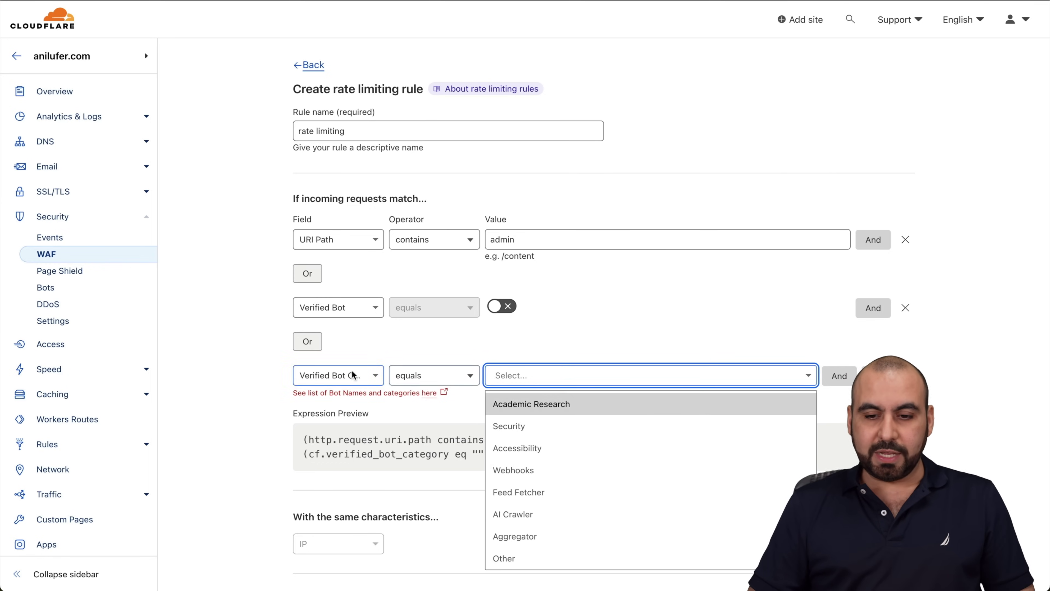
left_click(463, 376)
left_click(454, 421)
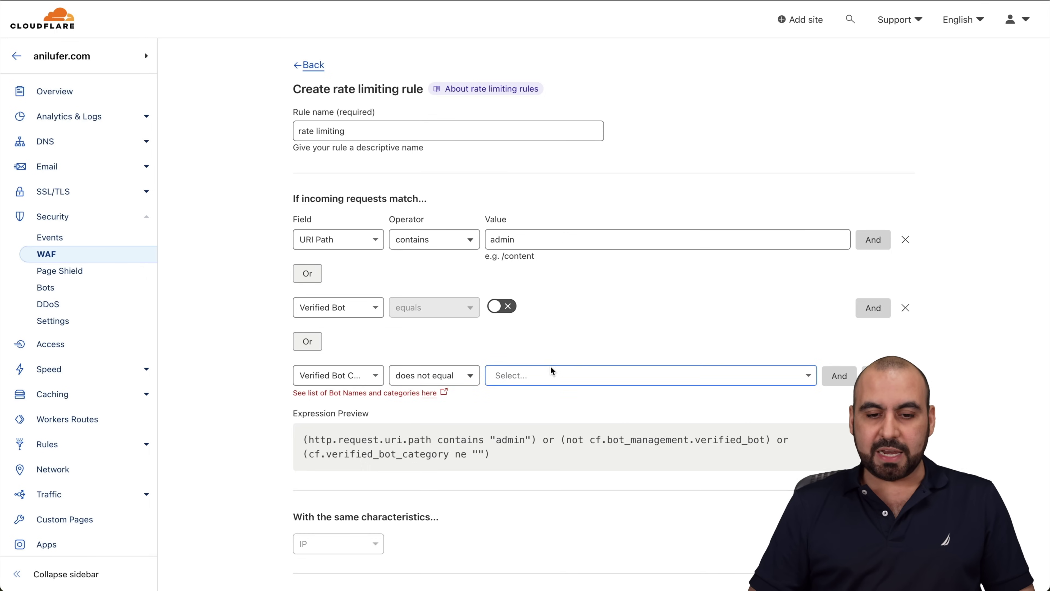
left_click(551, 366)
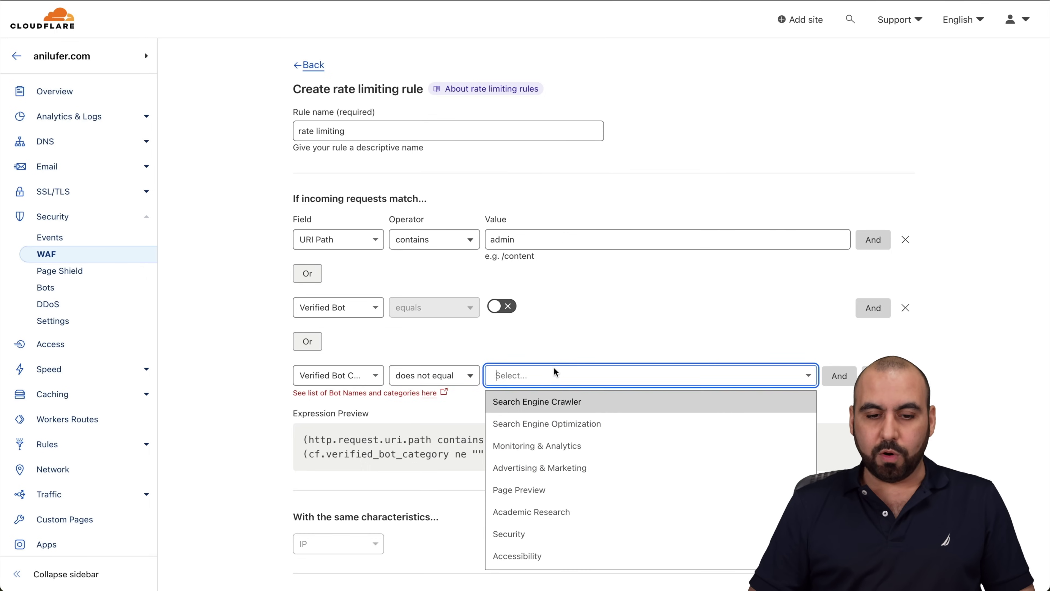
left_click(582, 403)
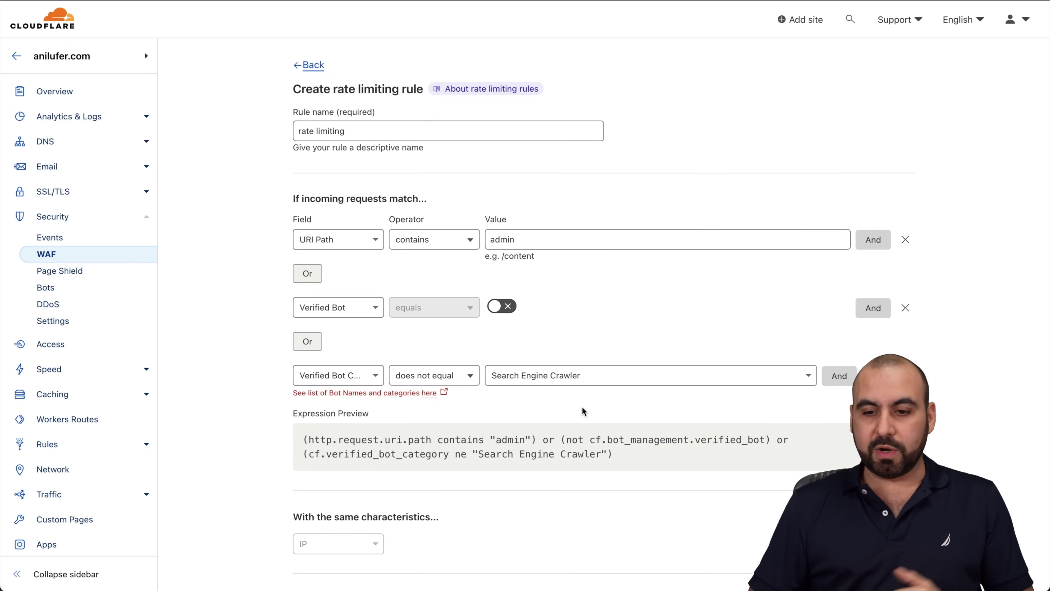
left_click(905, 307)
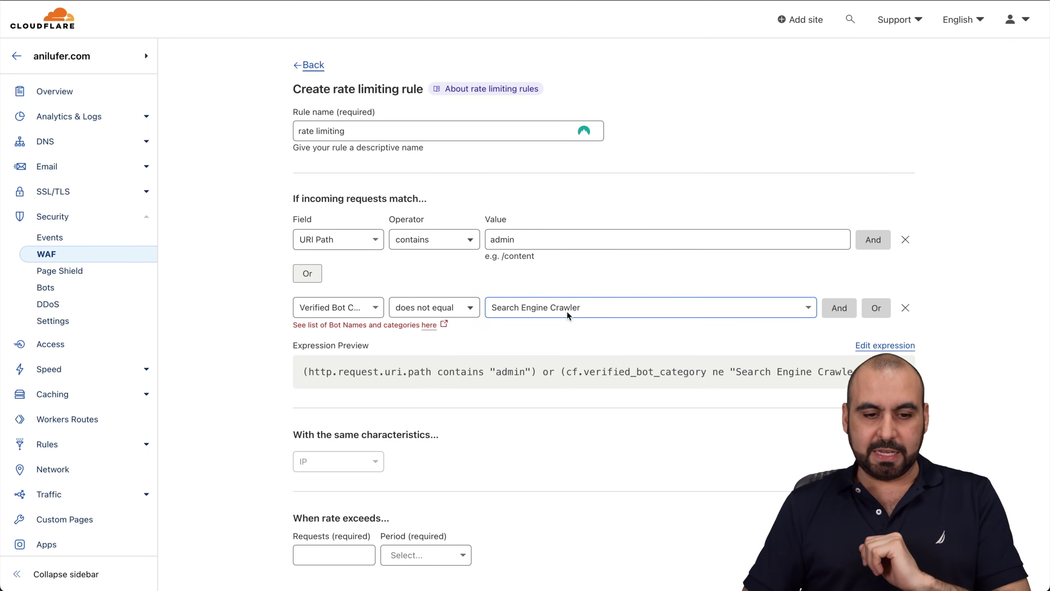
Choose a 10 seconds Period and enter 10 in the Requests field.
scroll(567, 313, "down", 5)
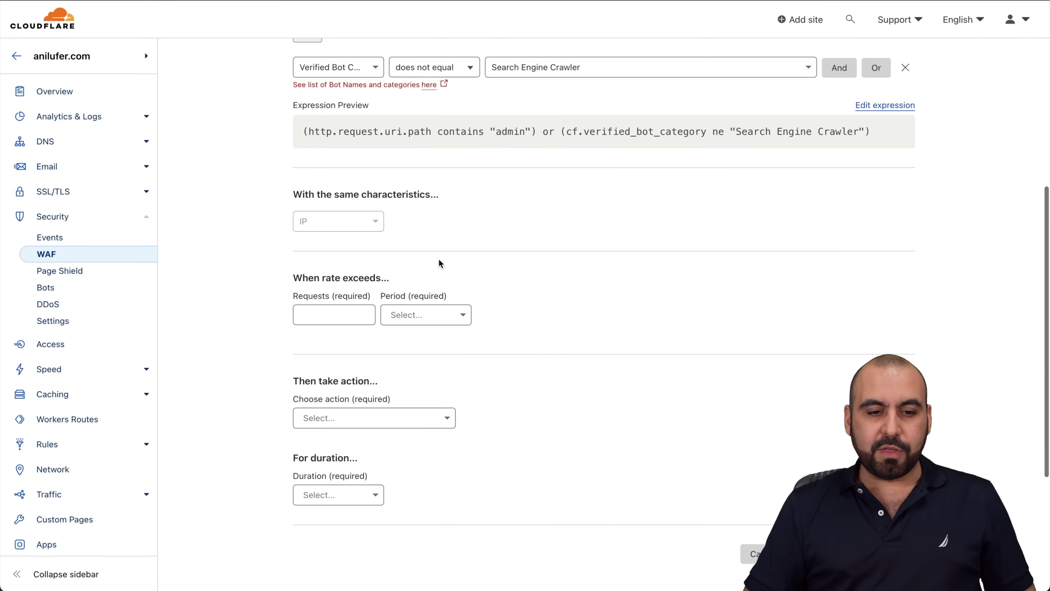
left_click_drag(293, 277, 389, 276)
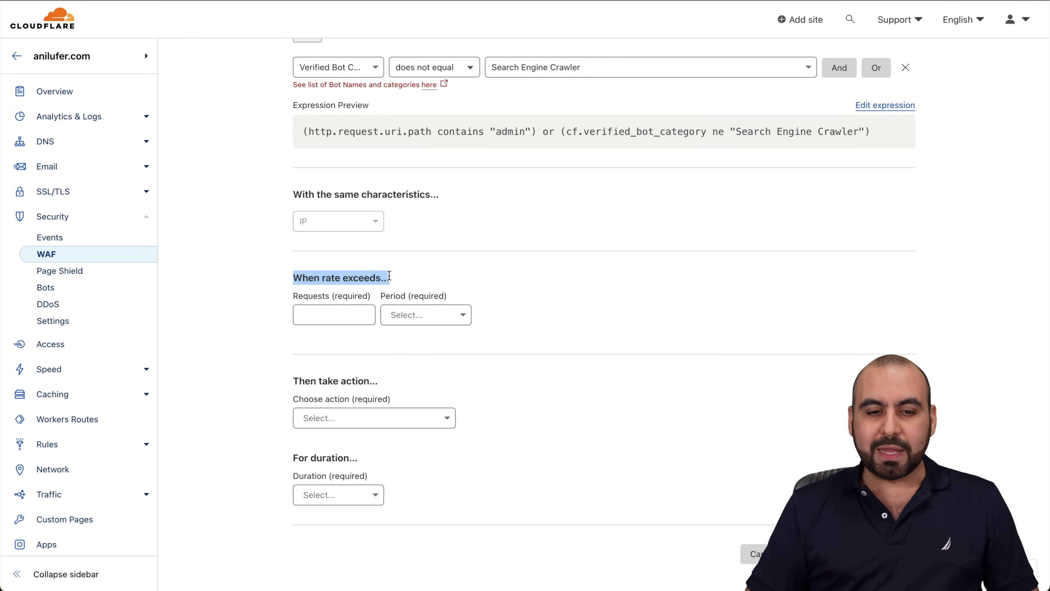
left_click(389, 276)
left_click(354, 315)
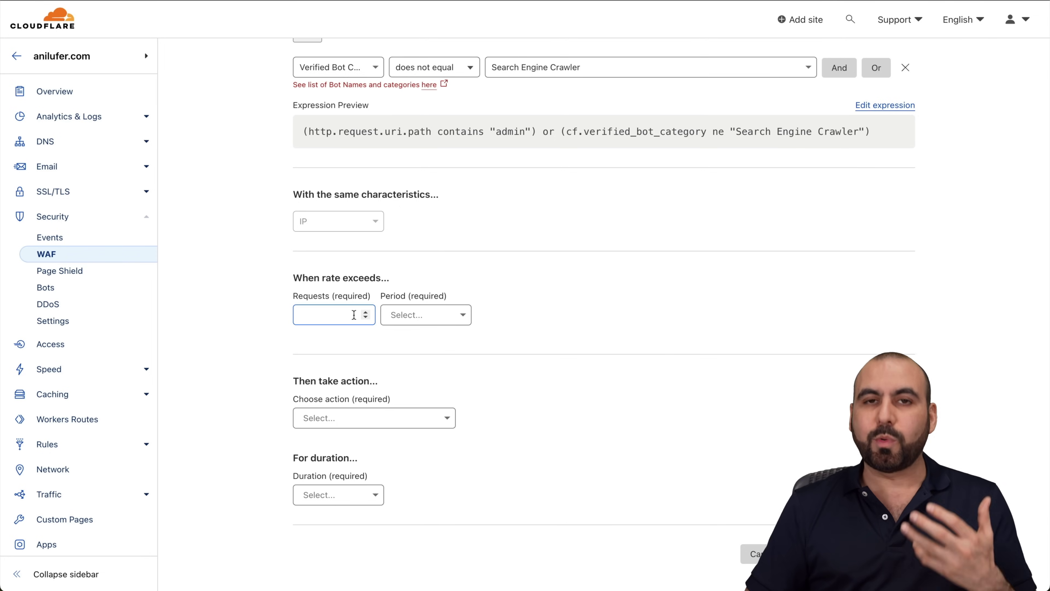
left_click(421, 317)
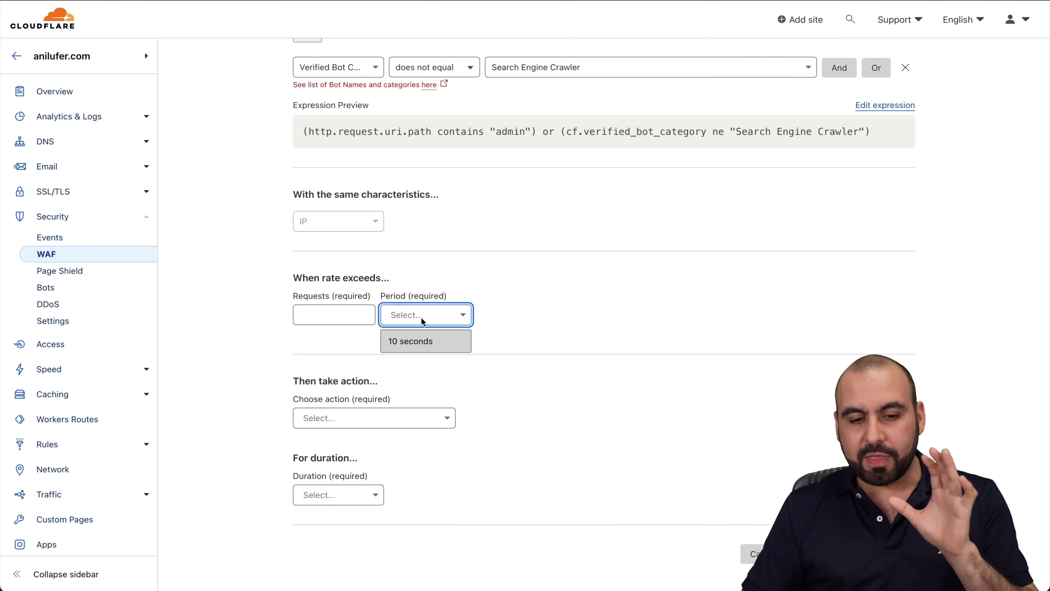
left_click(426, 343)
left_click(355, 313)
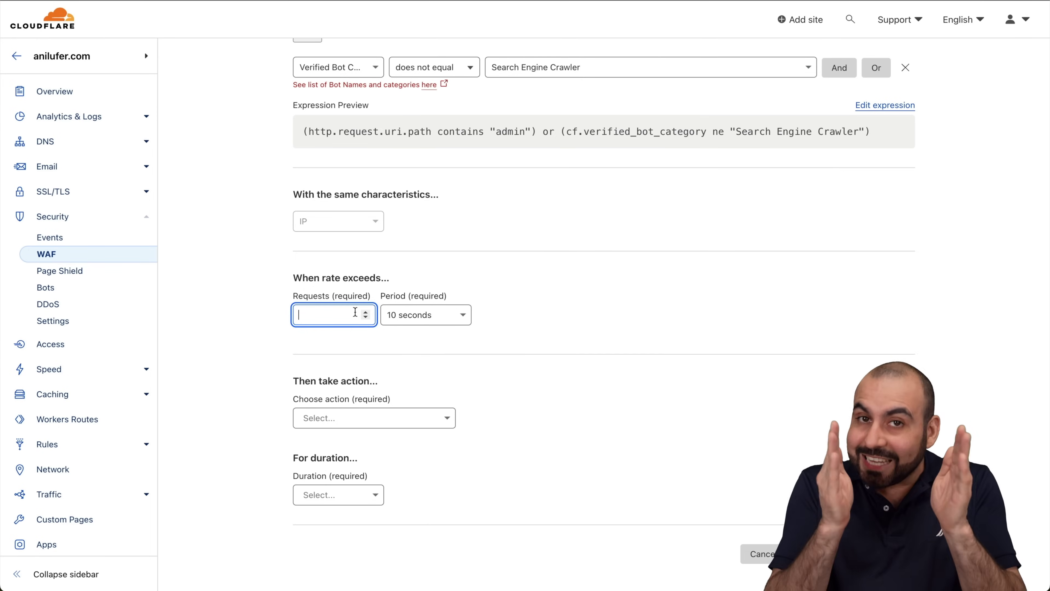
type("1")
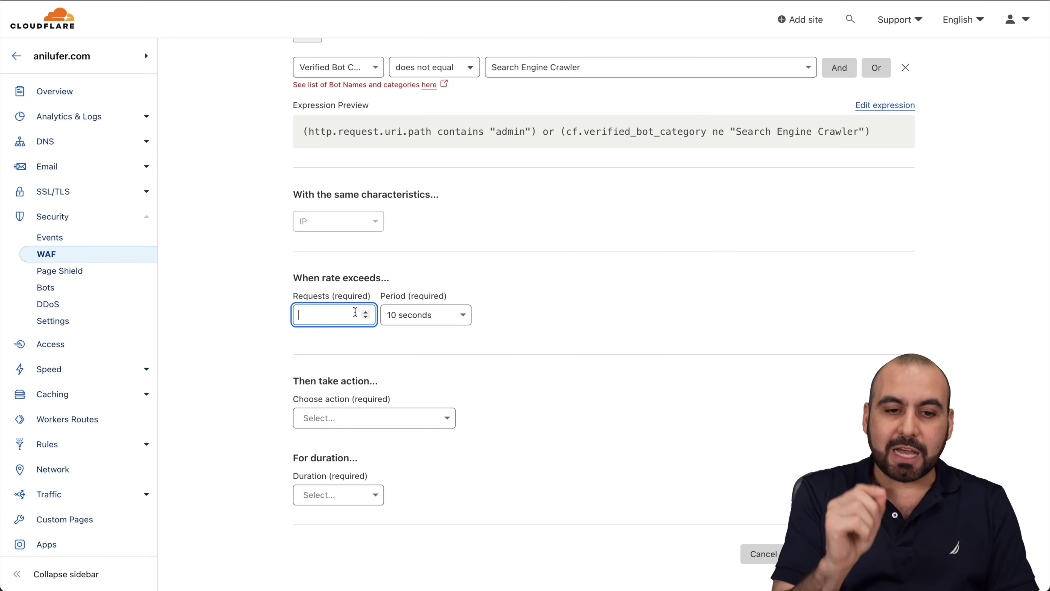
scroll(355, 312, "up", 3)
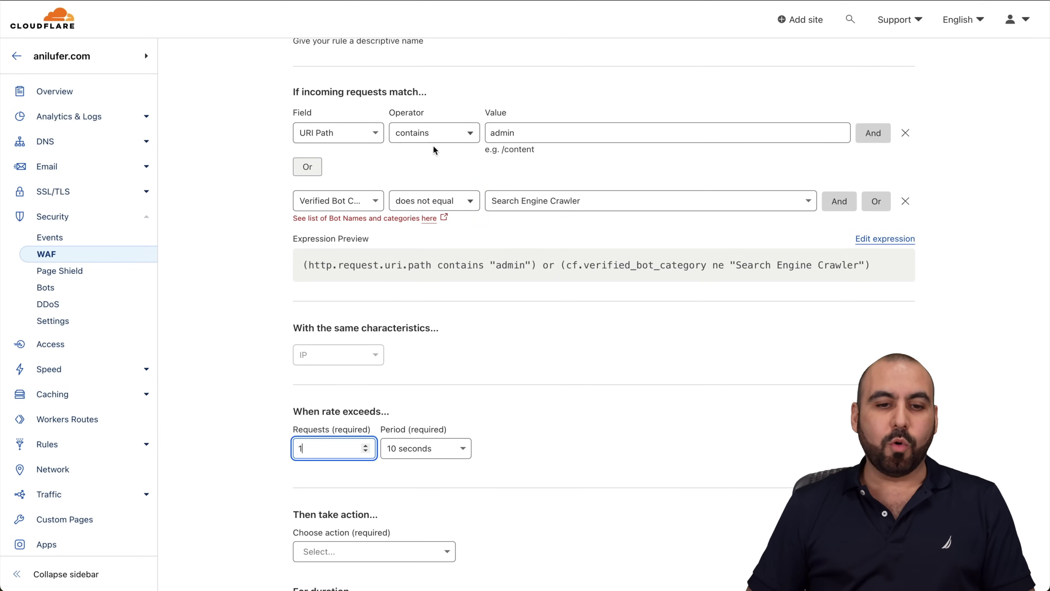
scroll(503, 355, "down", 3)
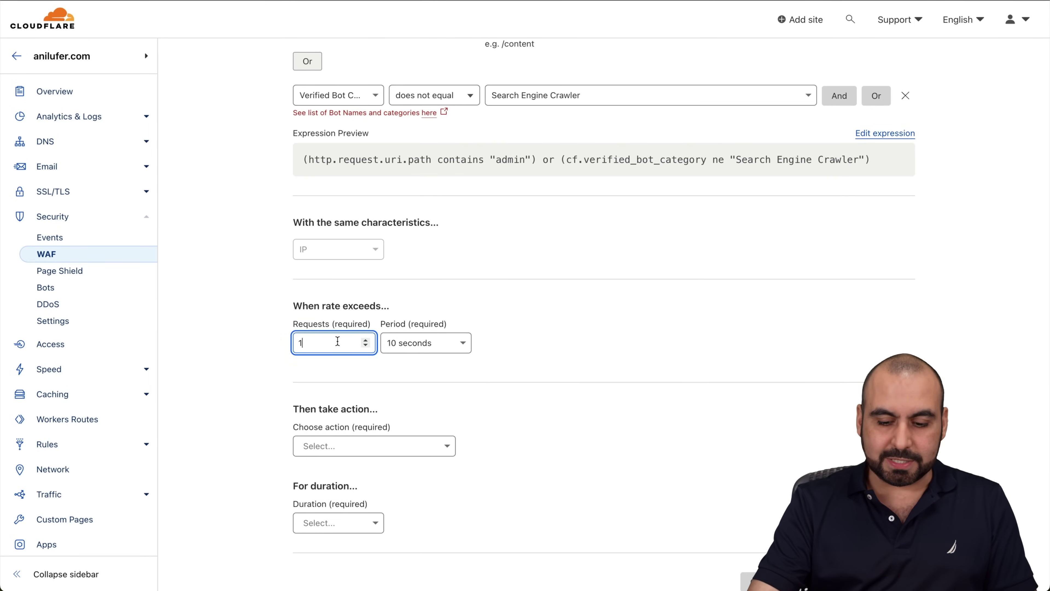
type("0")
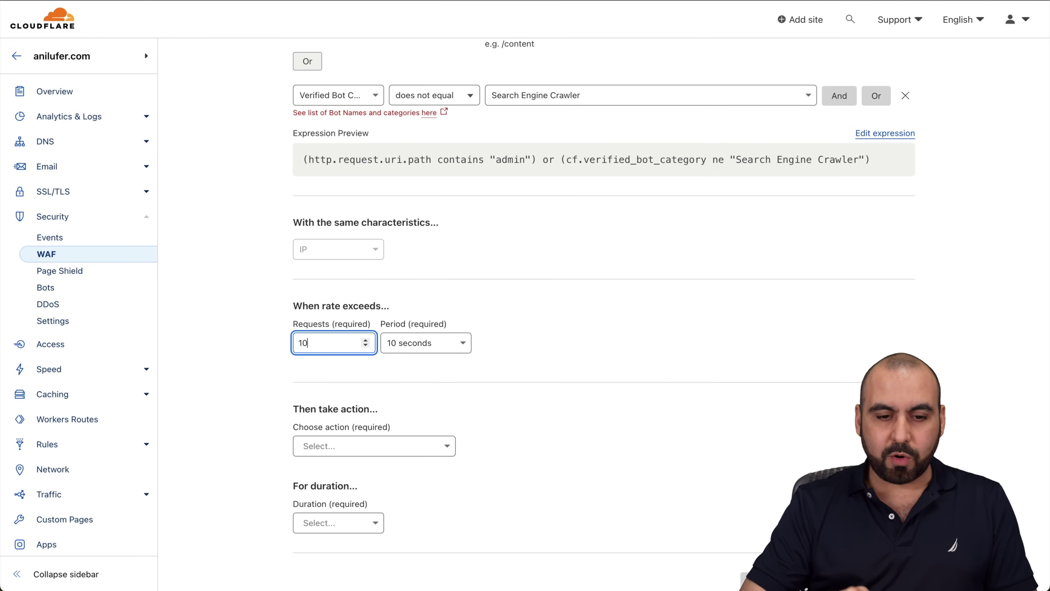
left_click(534, 336)
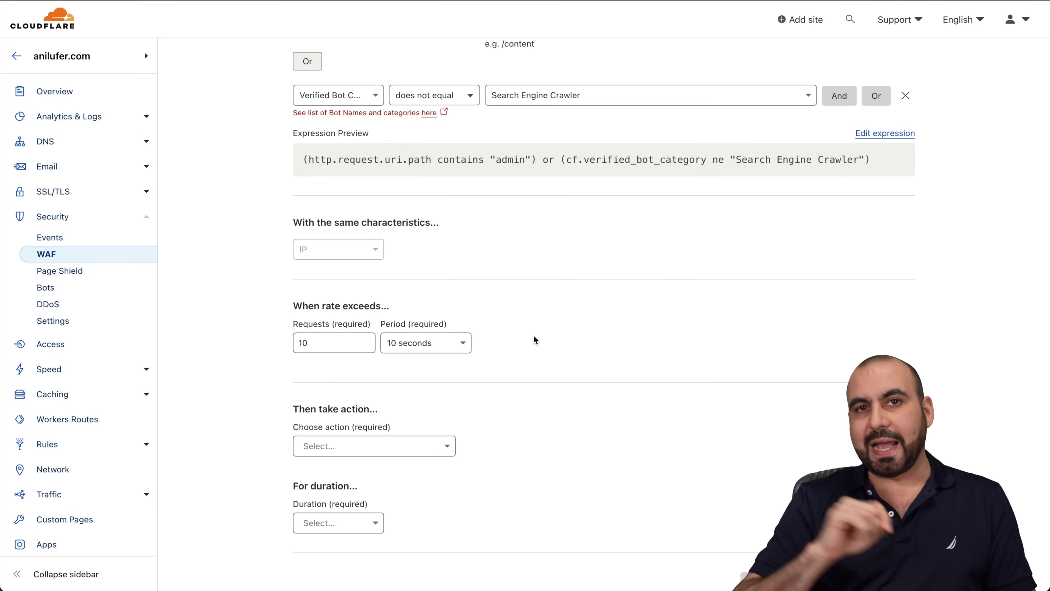
scroll(533, 339, "up", 6)
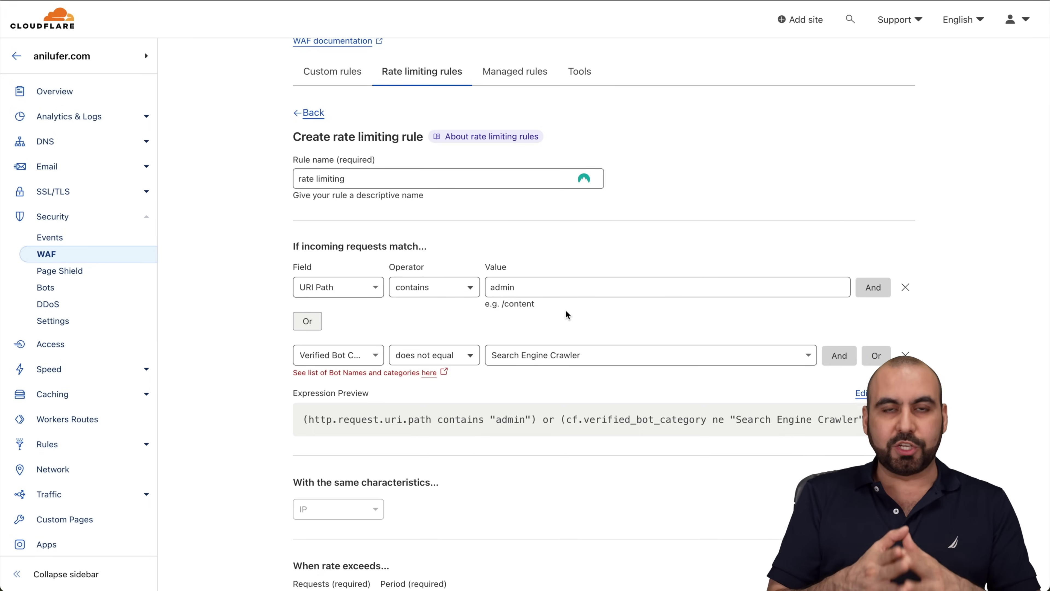
scroll(566, 315, "down", 5)
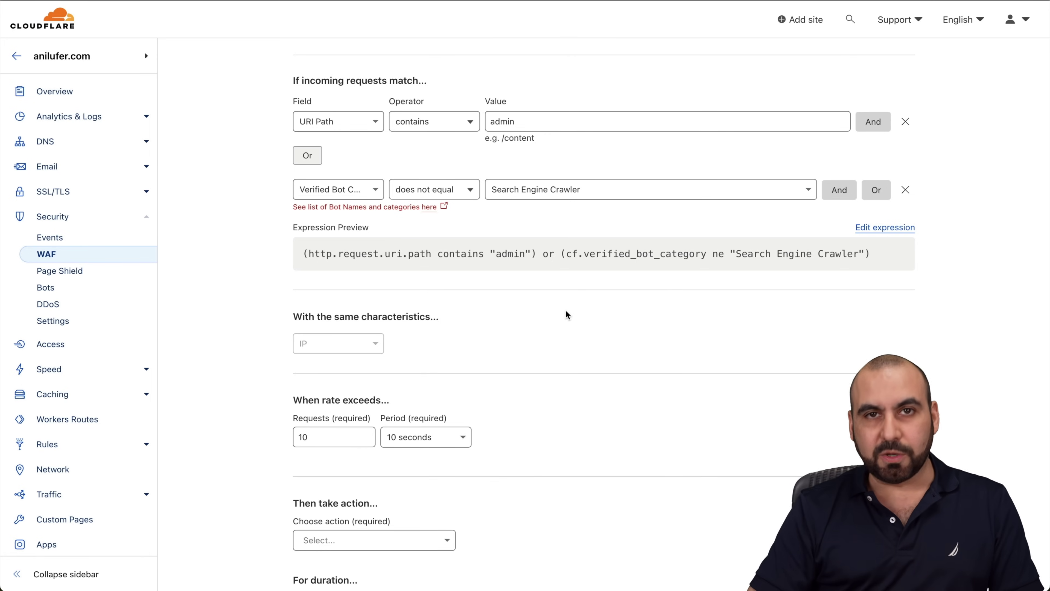
scroll(565, 312, "down", 3)
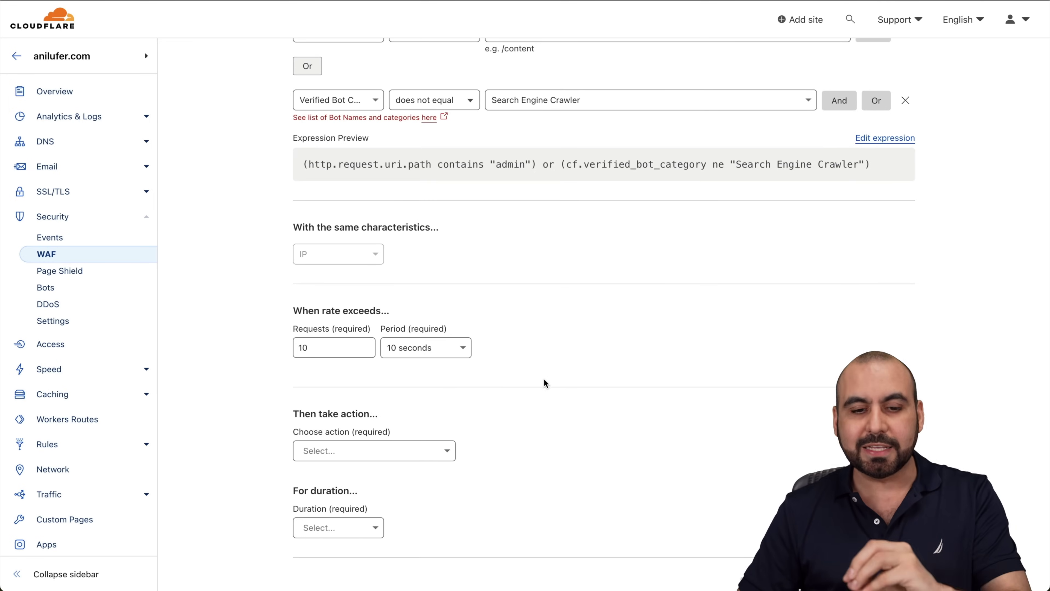
scroll(547, 380, "down", 2)
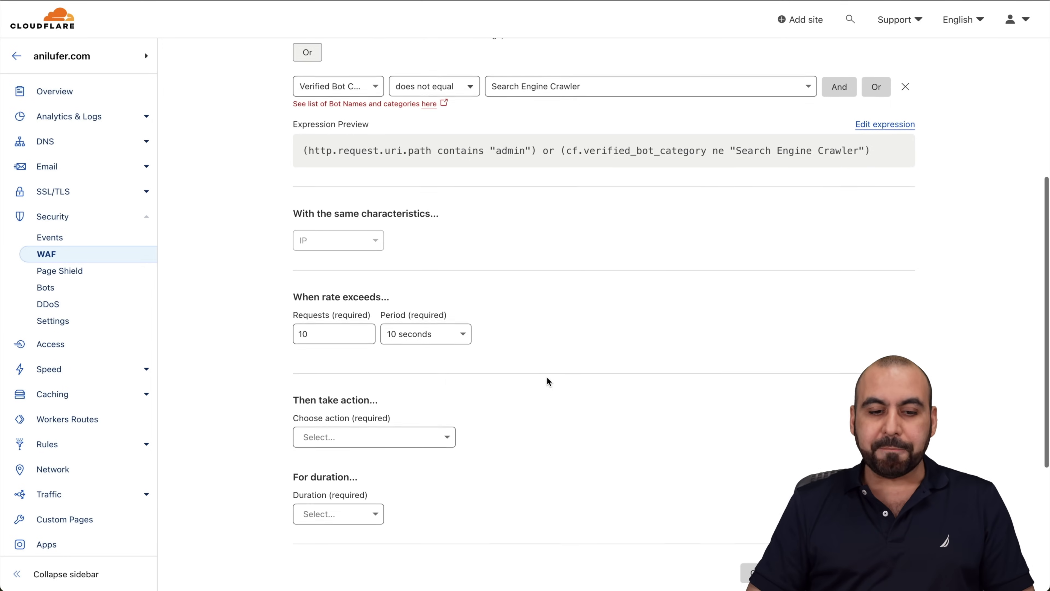
left_click(348, 416)
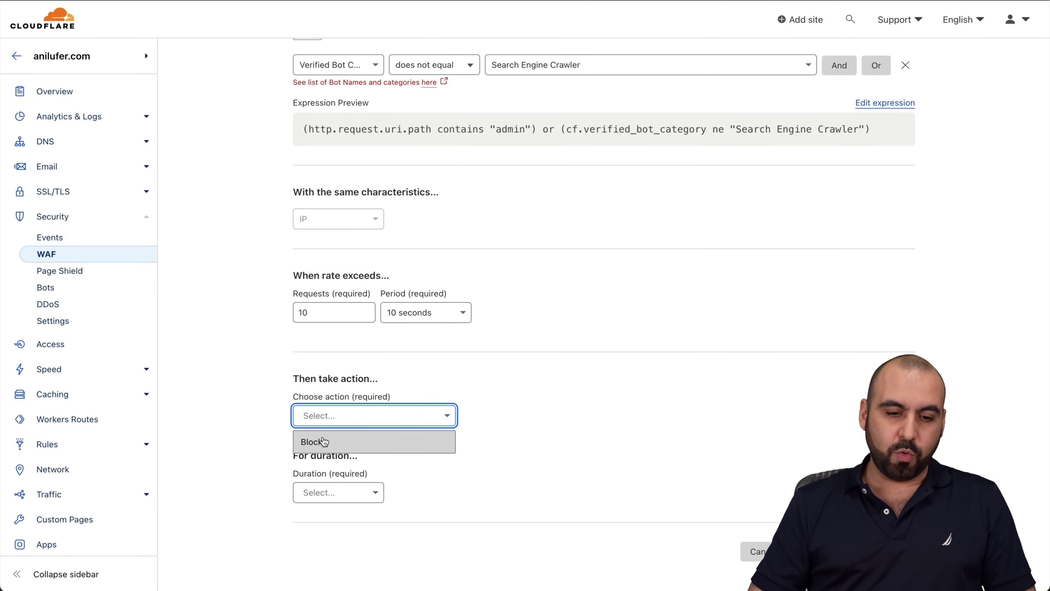
left_click(334, 446)
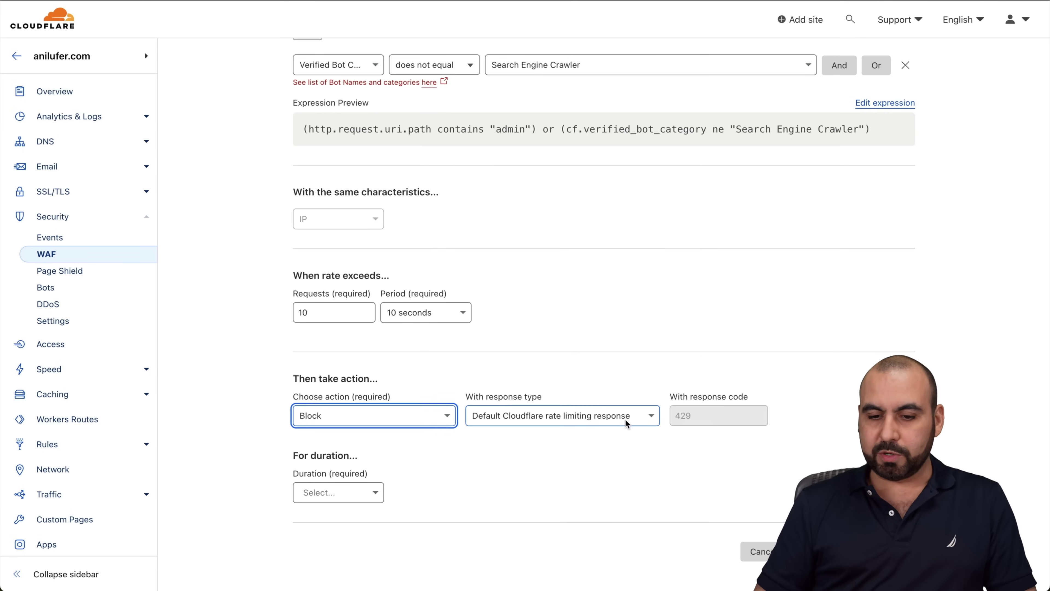
left_click(636, 417)
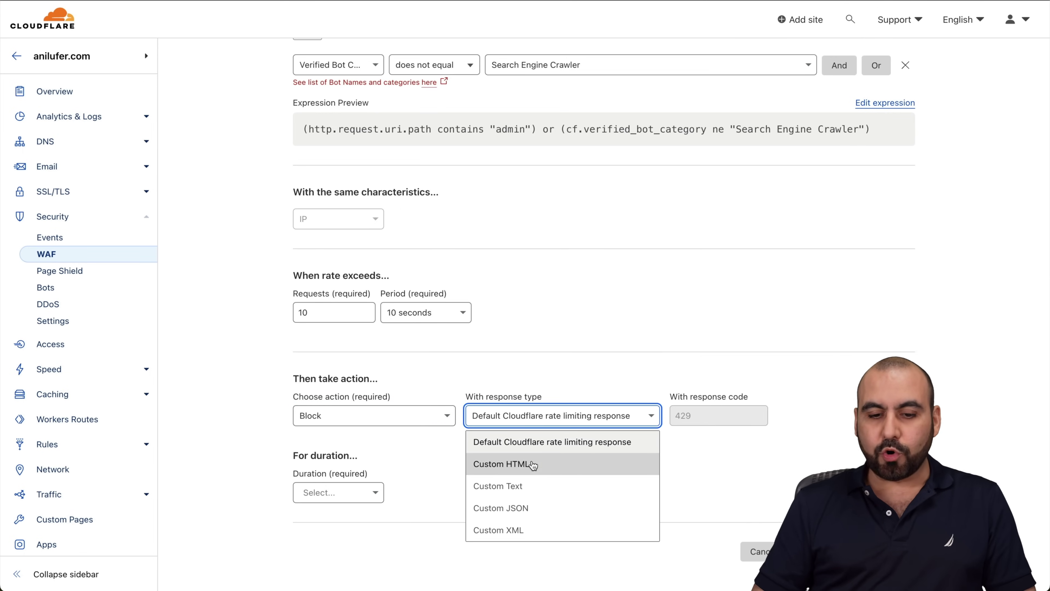
left_click(544, 487)
left_click(502, 471)
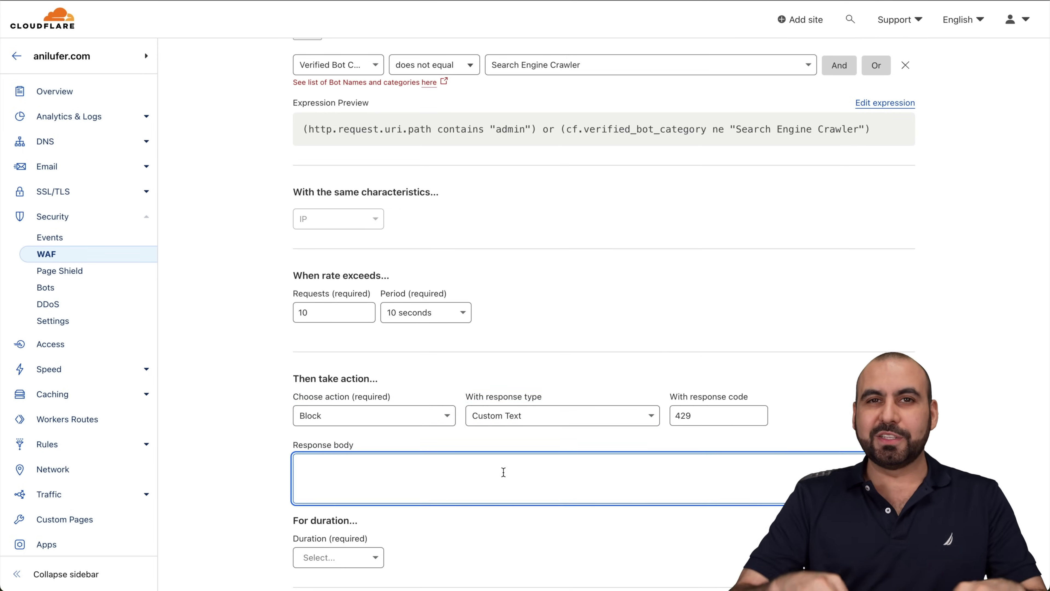
left_click(551, 416)
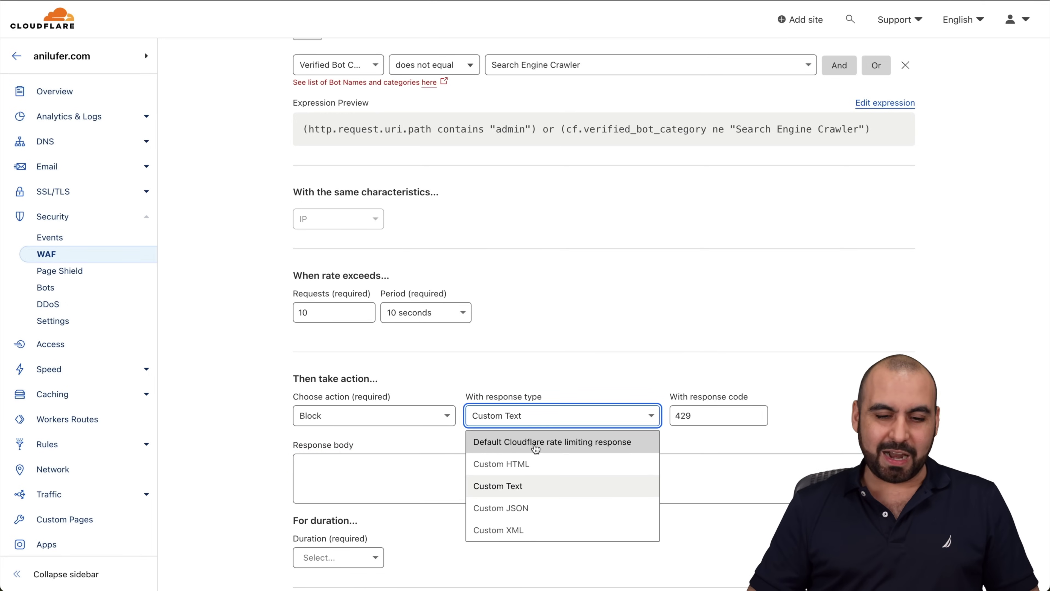
left_click(558, 442)
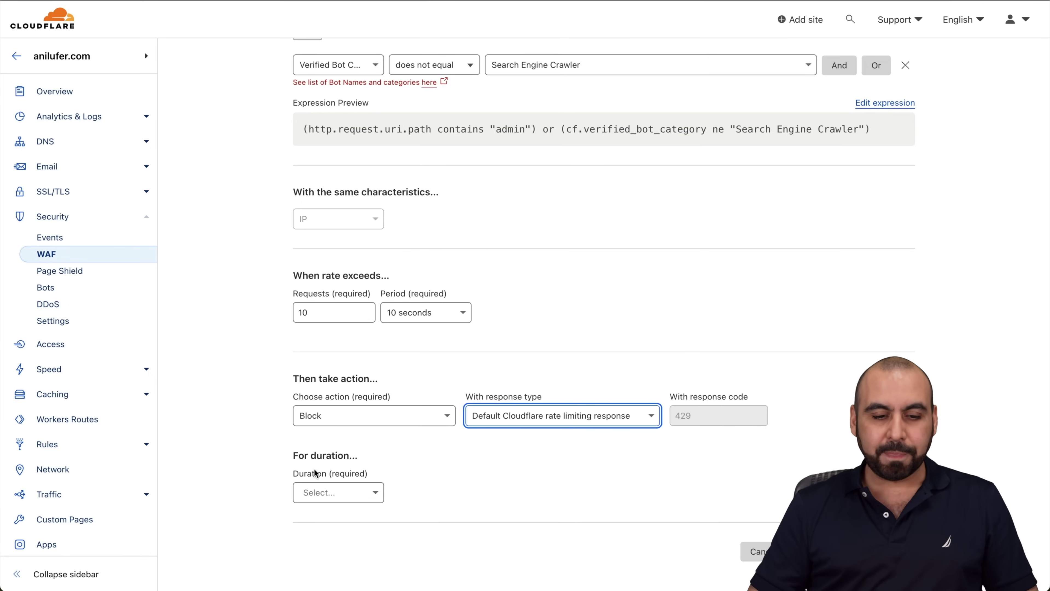
left_click(342, 490)
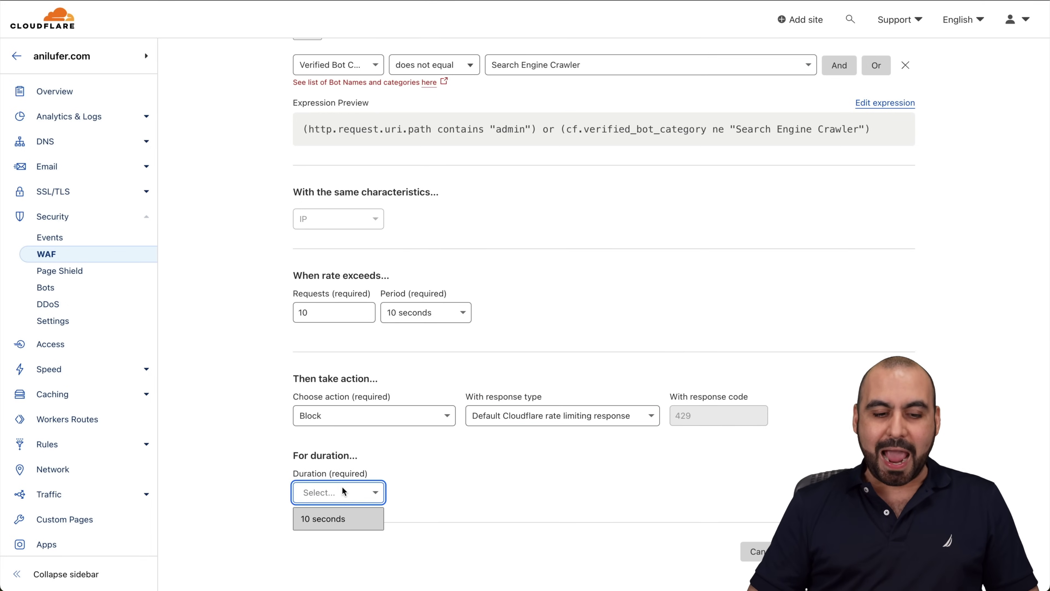
left_click(351, 520)
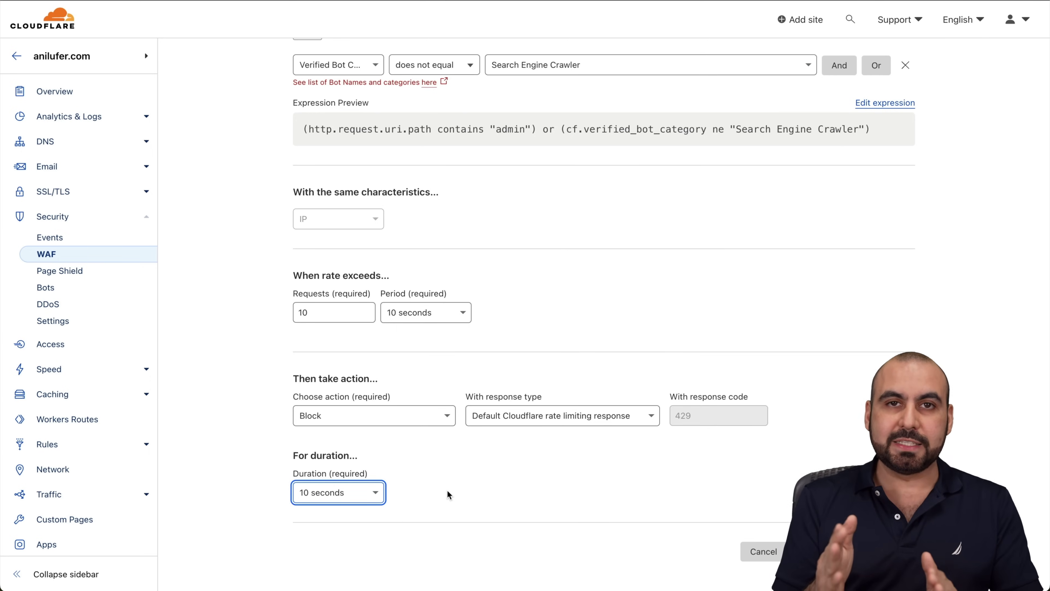
scroll(447, 490, "up", 4)
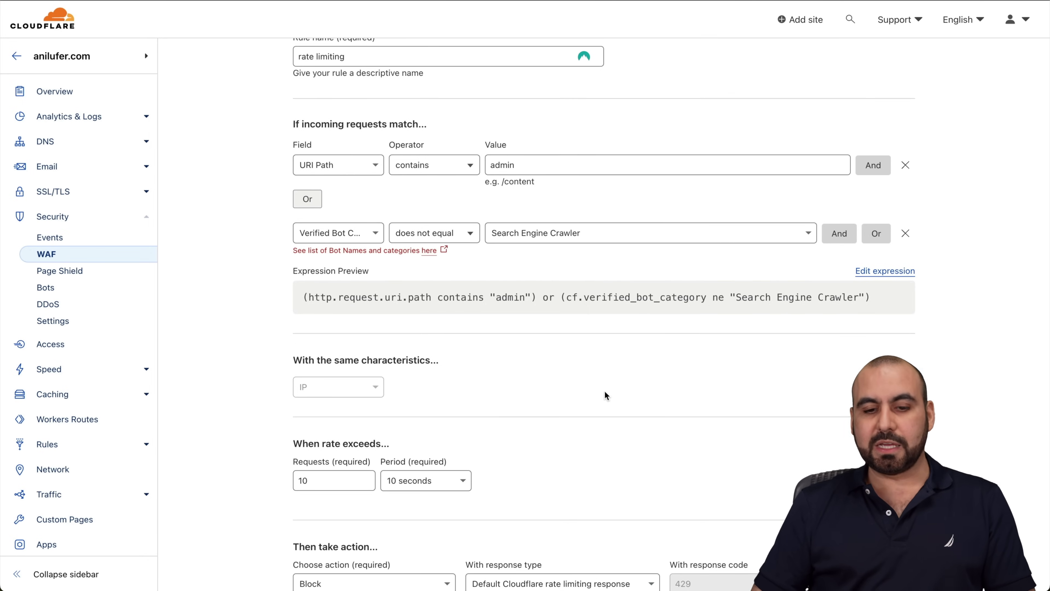
scroll(606, 416, "down", 3)
scroll(607, 418, "down", 1)
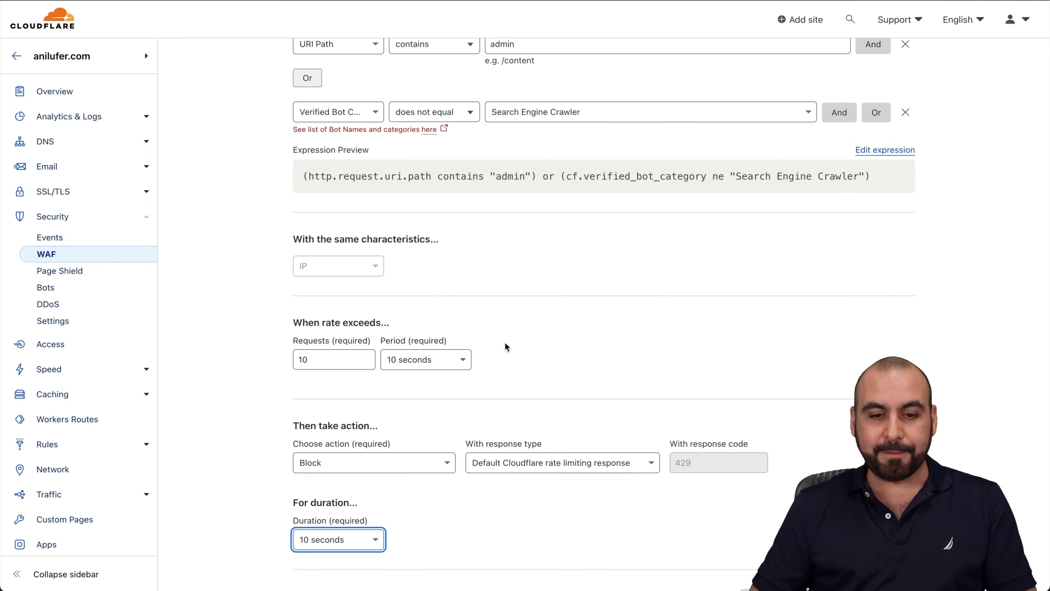
scroll(505, 347, "up", 1)
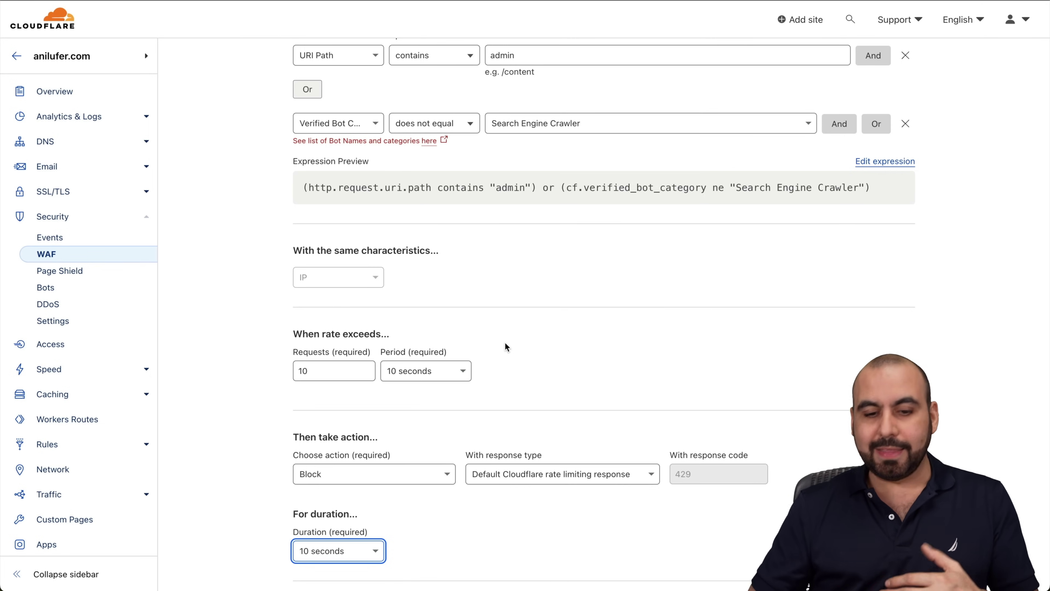
scroll(504, 346, "up", 3)
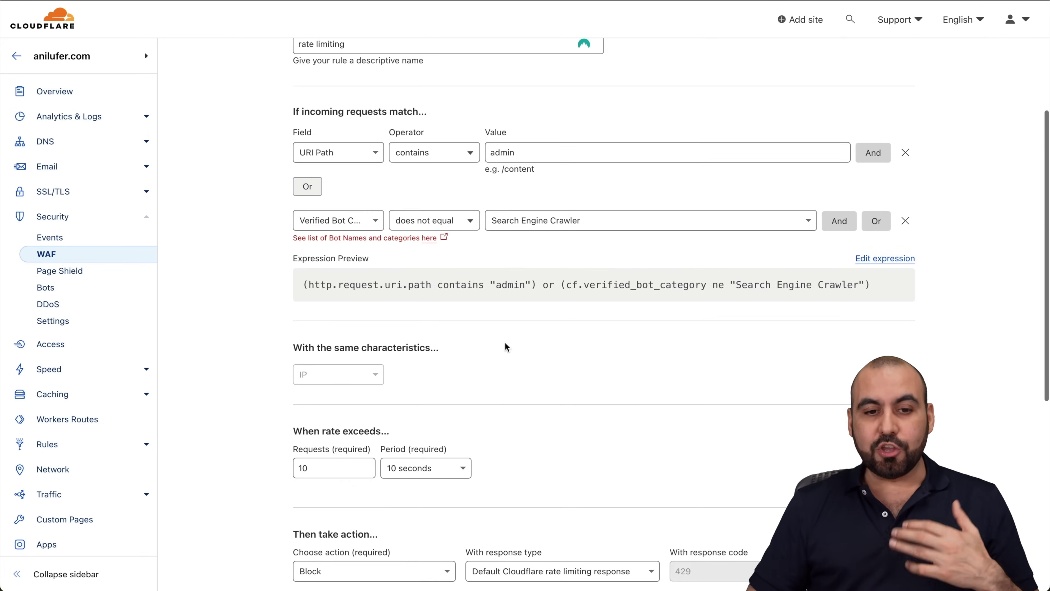
left_click(883, 226)
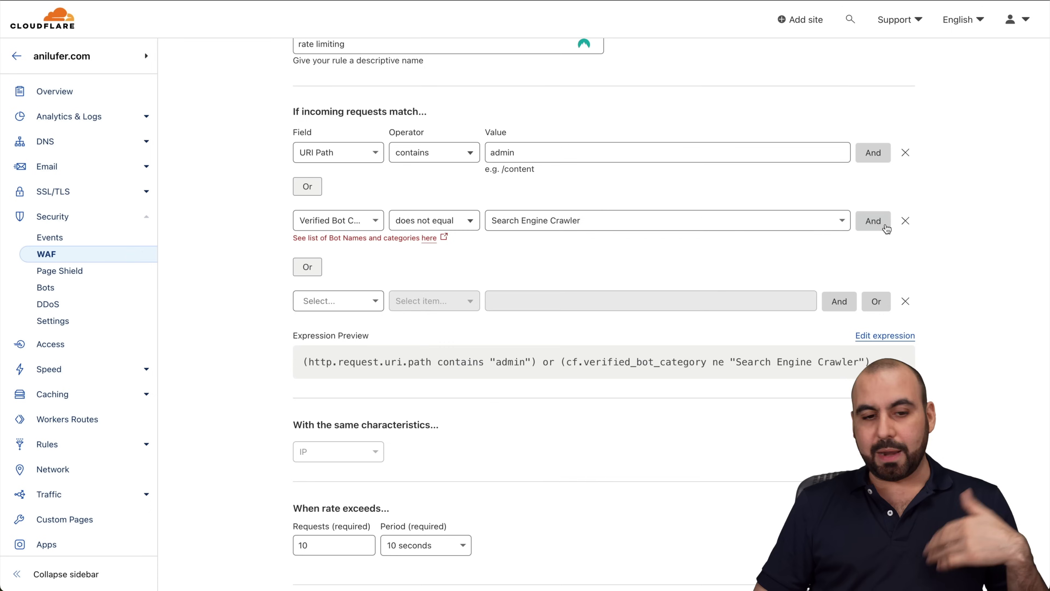
left_click(905, 301)
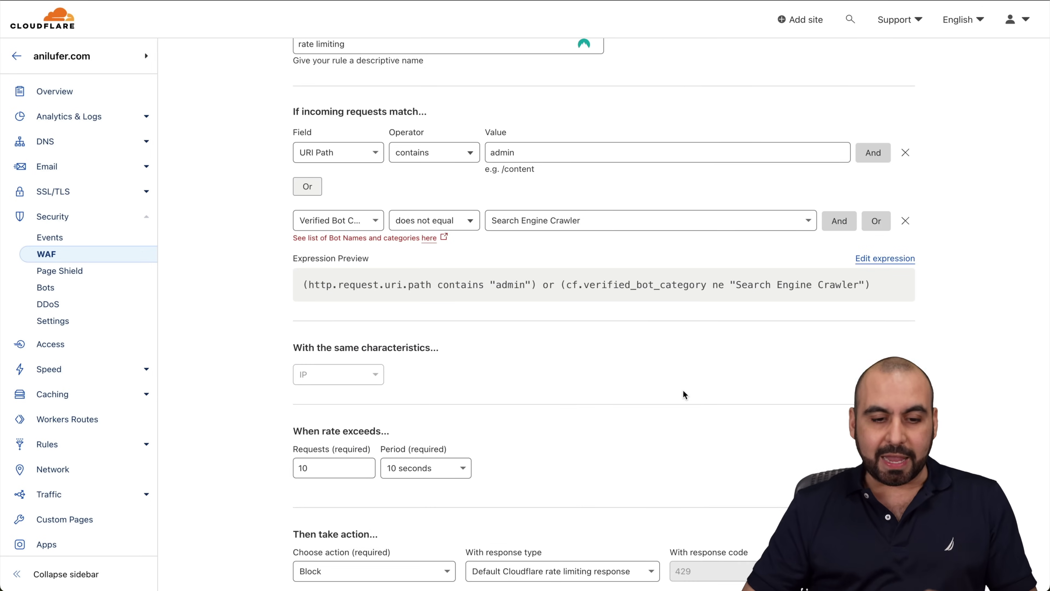
scroll(683, 391, "up", 2)
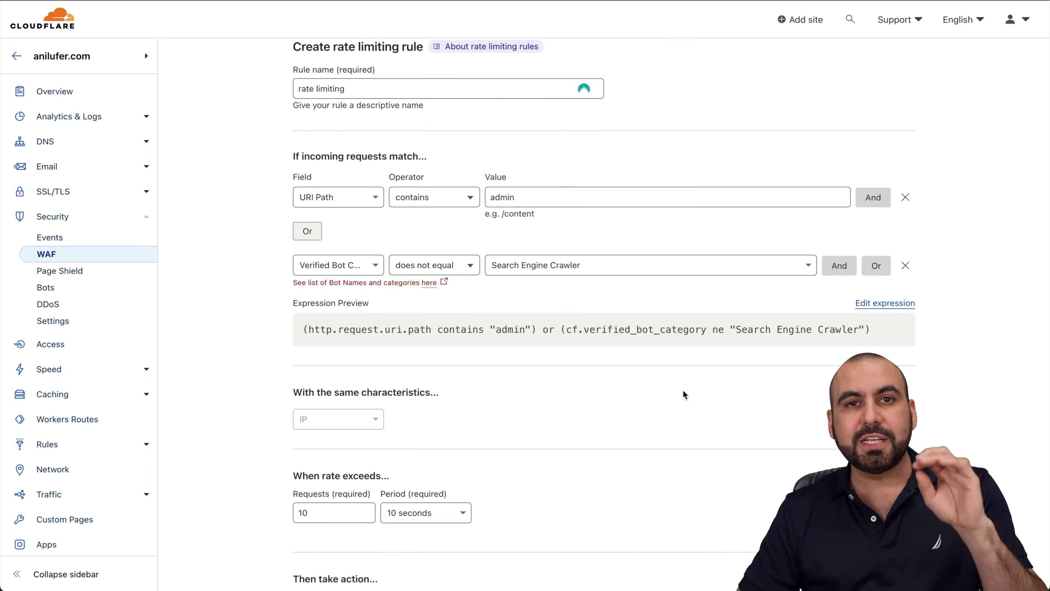
scroll(682, 390, "up", 2)
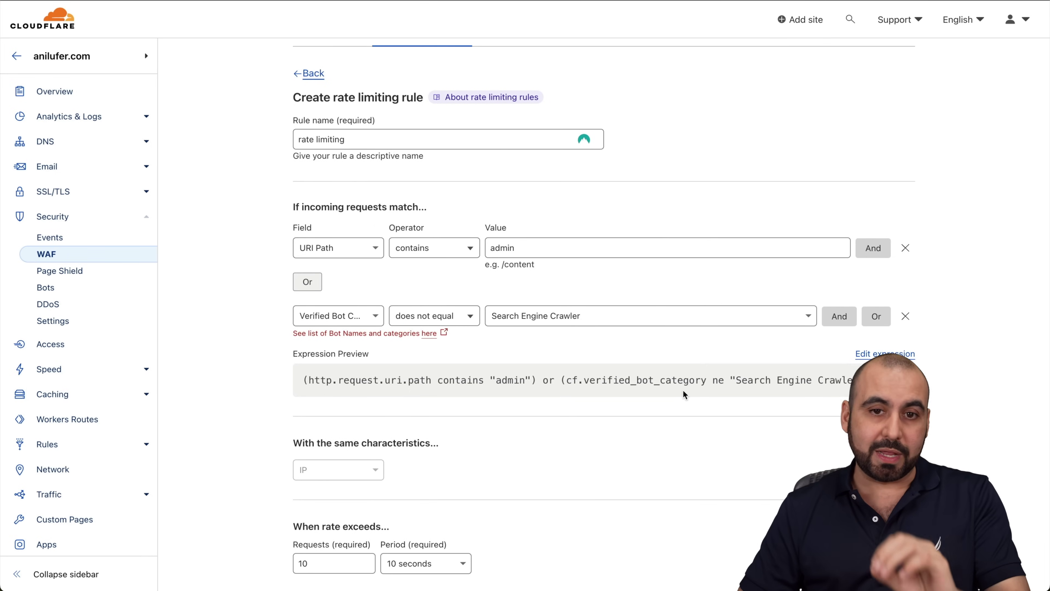
scroll(683, 390, "up", 3)
scroll(668, 400, "down", 7)
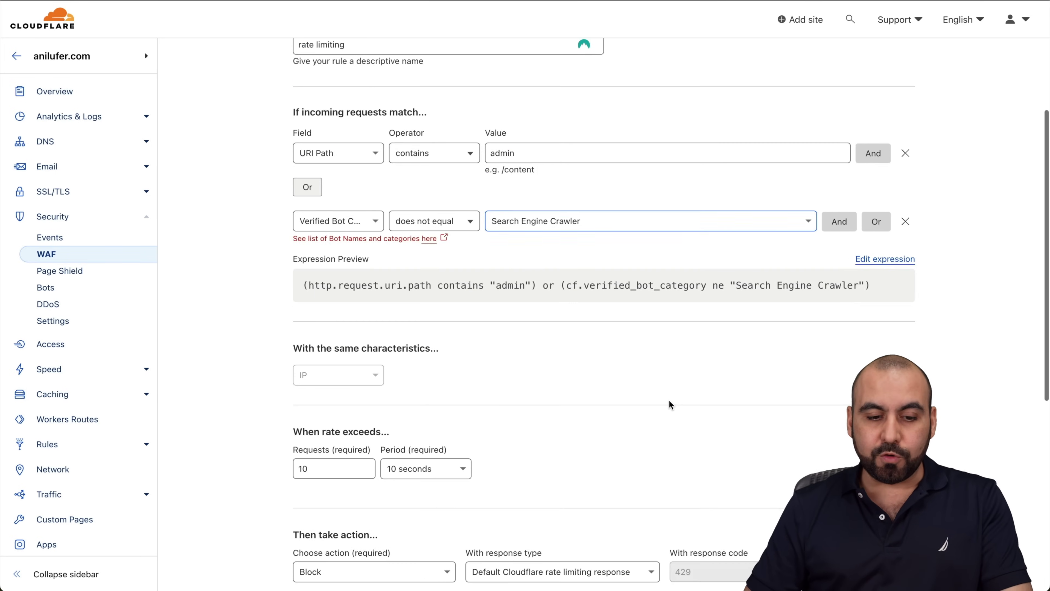
double_click(318, 468)
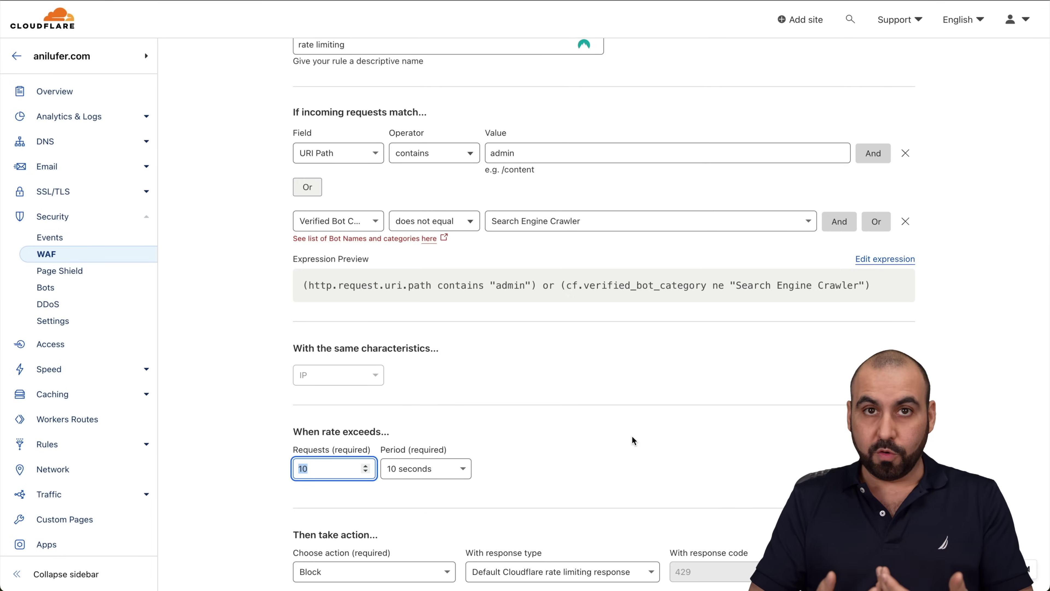
Change the request count from 10 to 1.
left_click(334, 468)
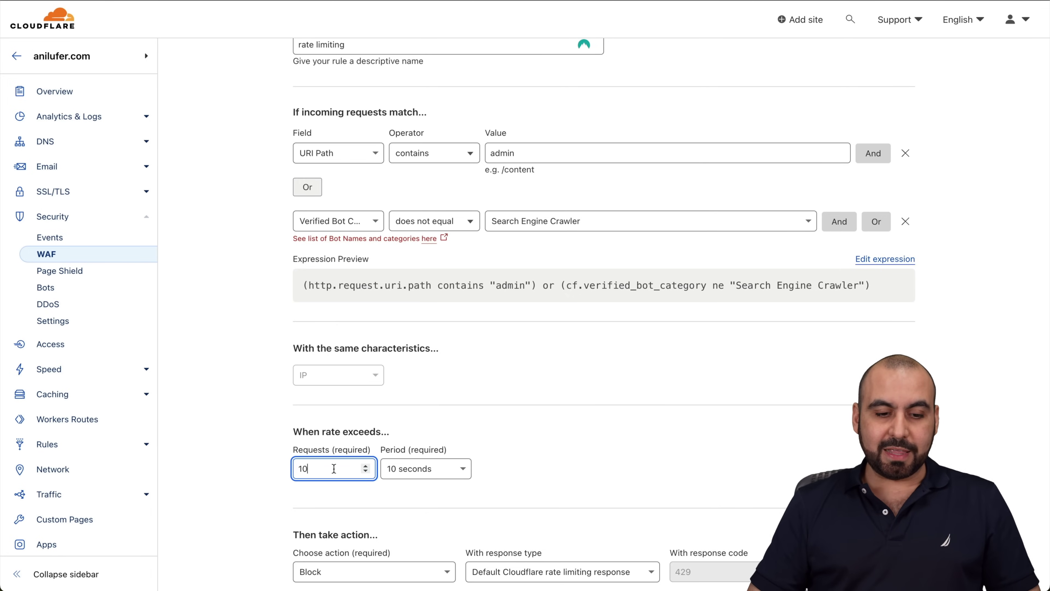
key("BackSpace")
left_click(581, 452)
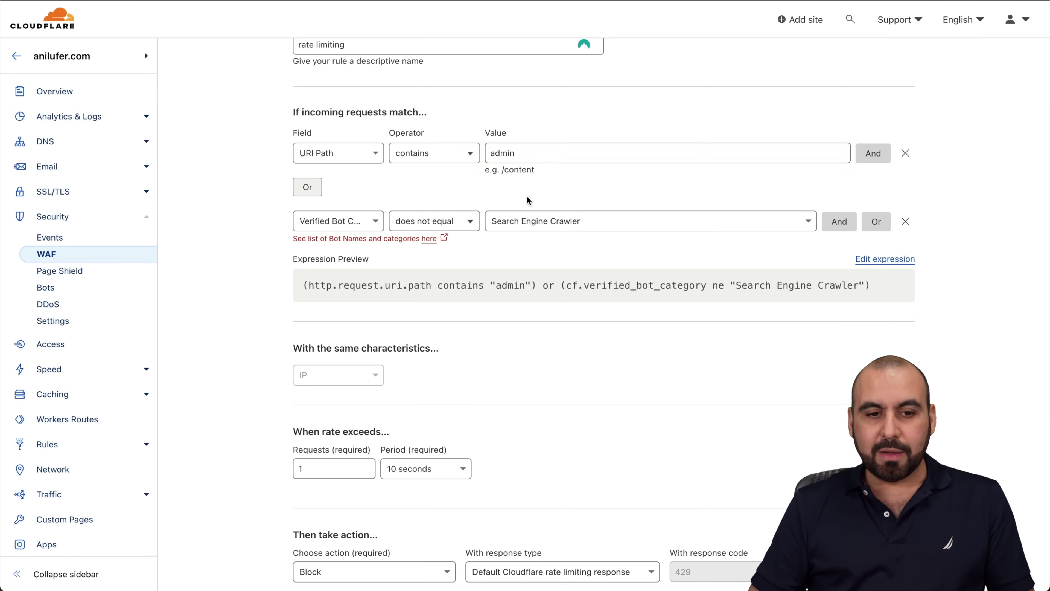
Replace 'admin' with 'php' in the URI Path value.
double_click(528, 155)
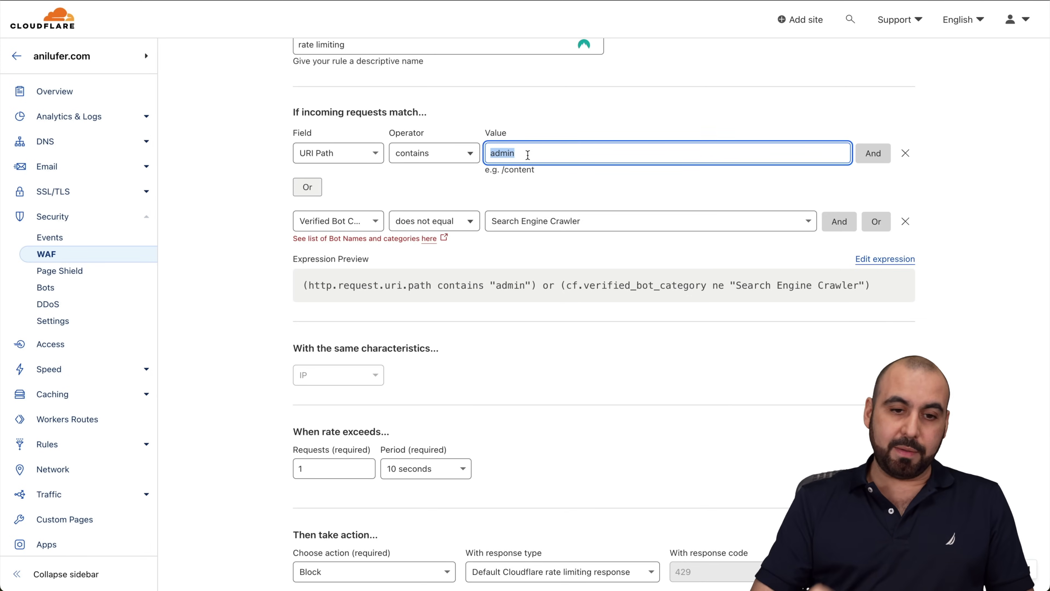
type("php")
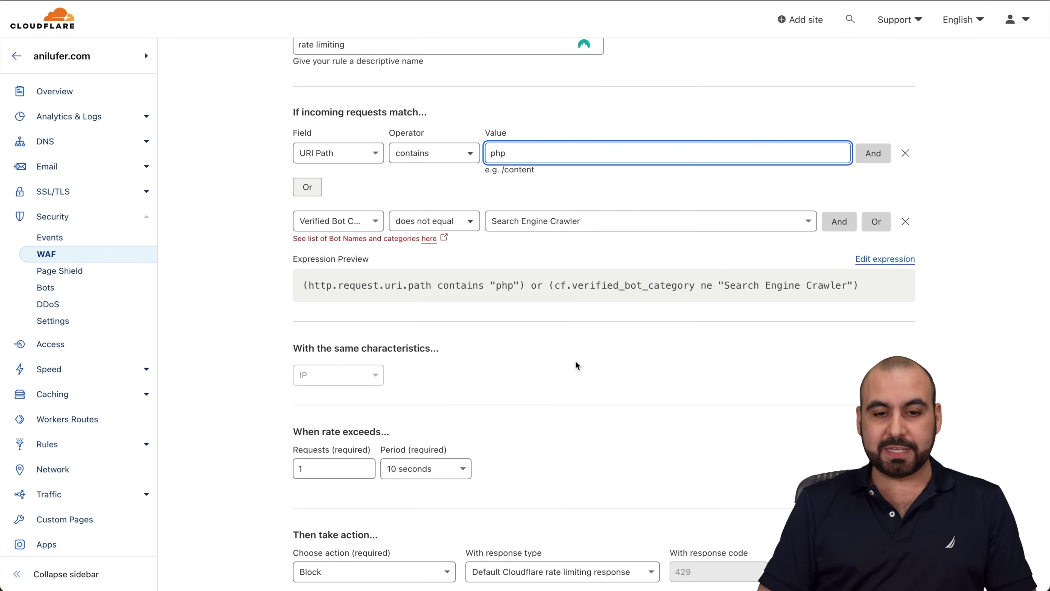
left_click(353, 460)
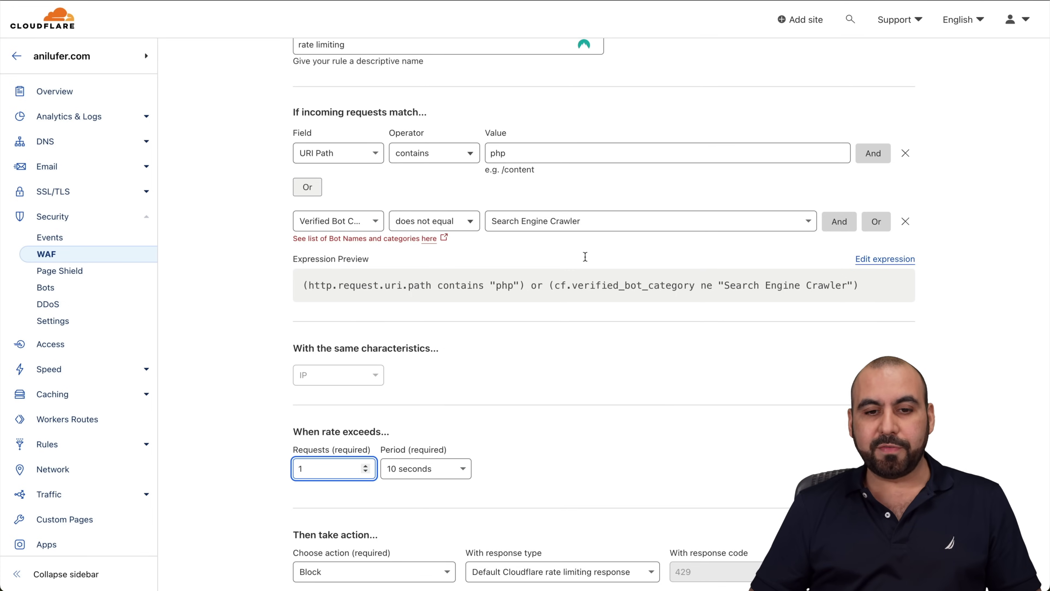
double_click(502, 153)
left_click(549, 400)
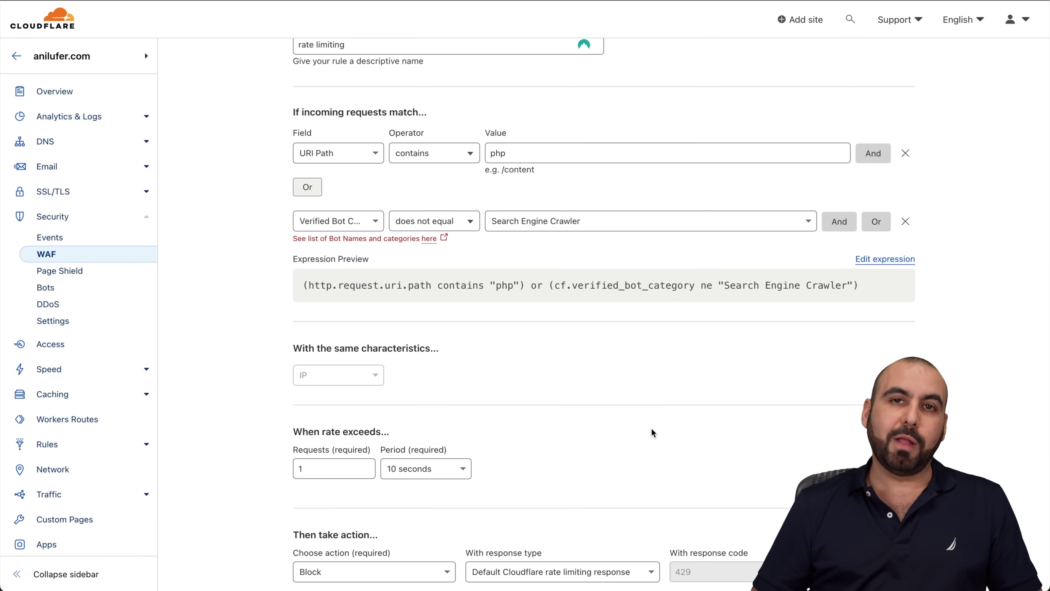
scroll(634, 429, "down", 5)
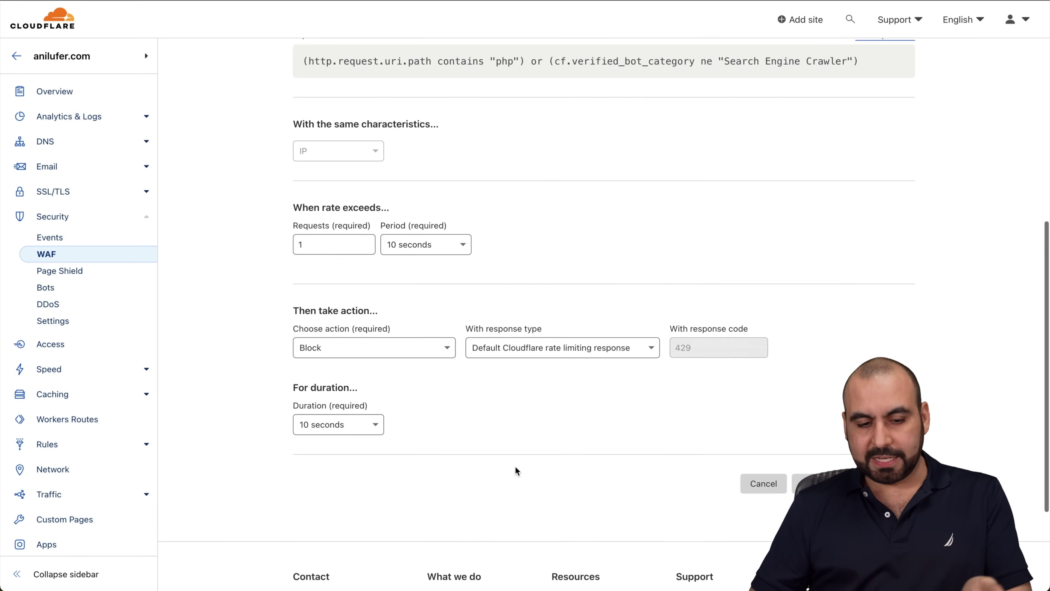
scroll(529, 410, "up", 3)
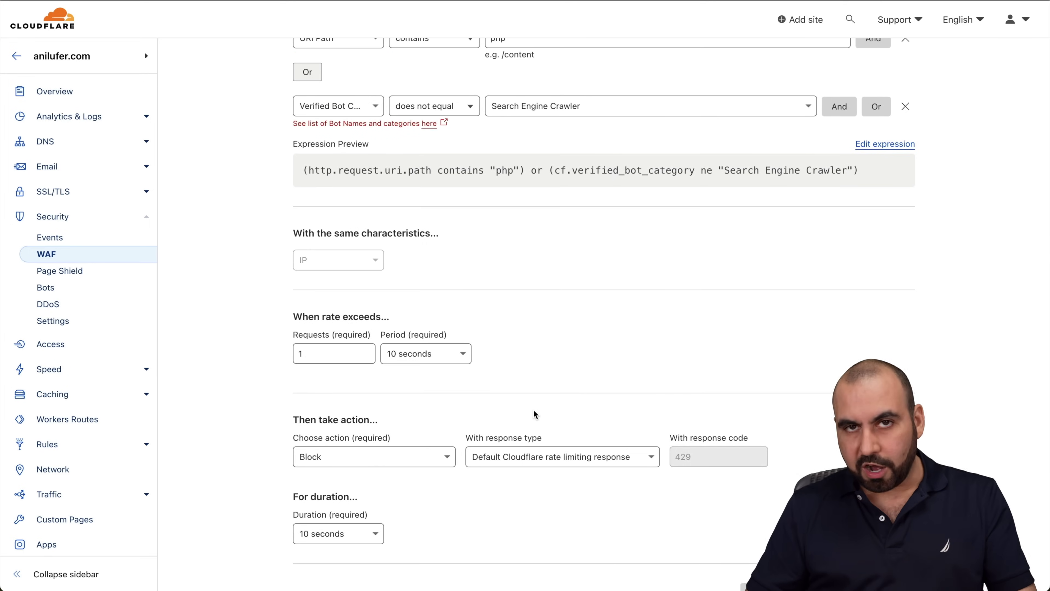
scroll(533, 410, "up", 2)
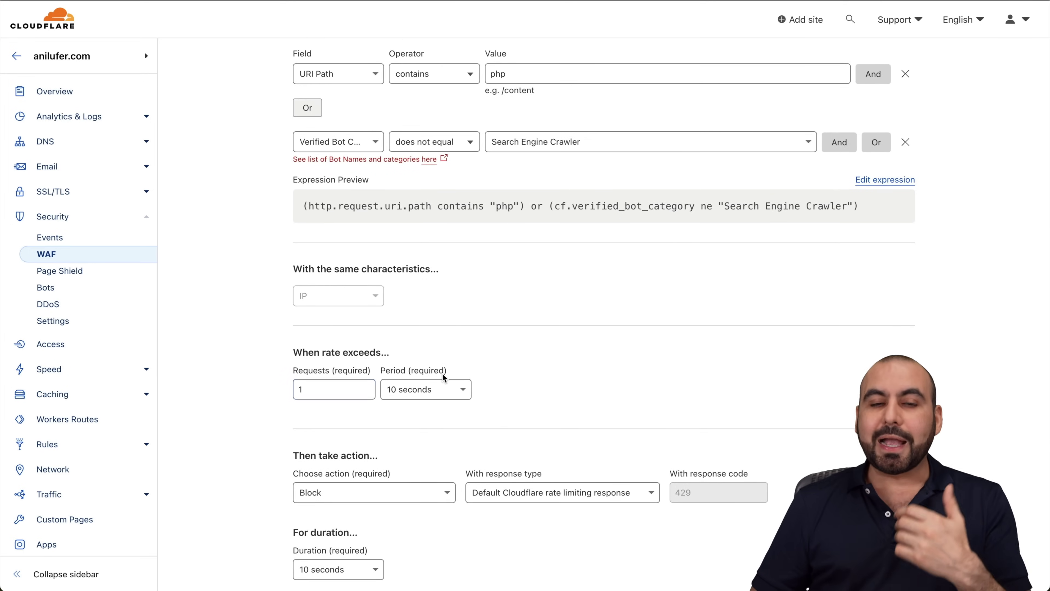
scroll(442, 372, "up", 2)
double_click(512, 120)
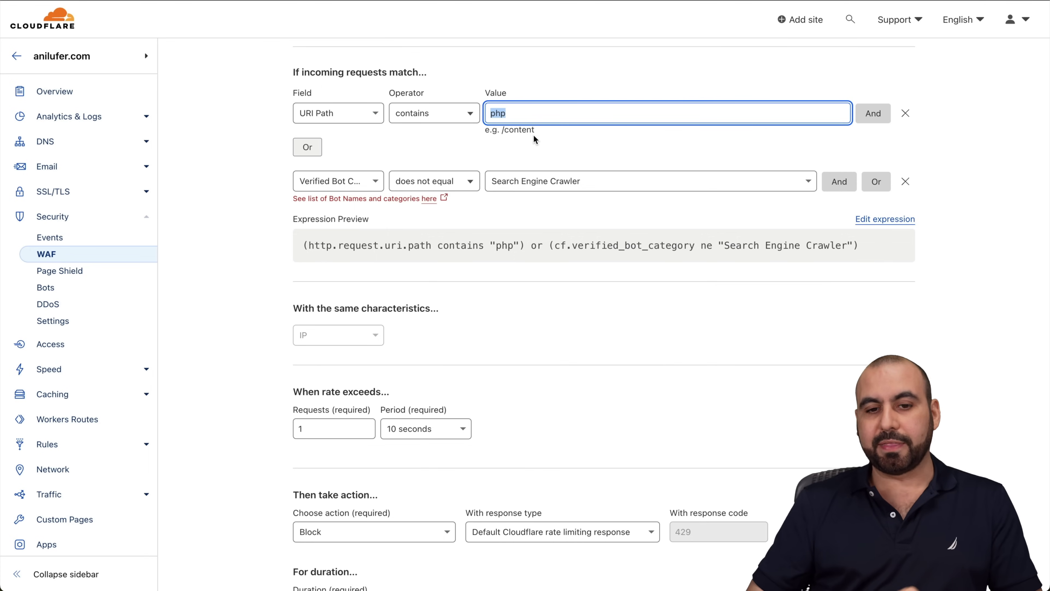
left_click(323, 426)
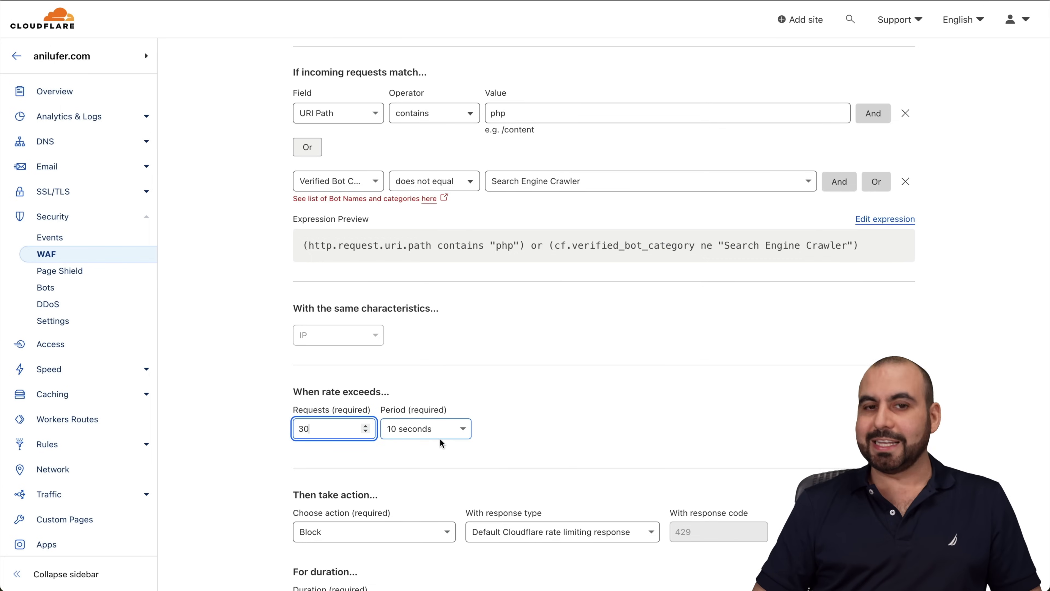
Replace the request count with 100.
key("BackSpace")
key("BackSpace")
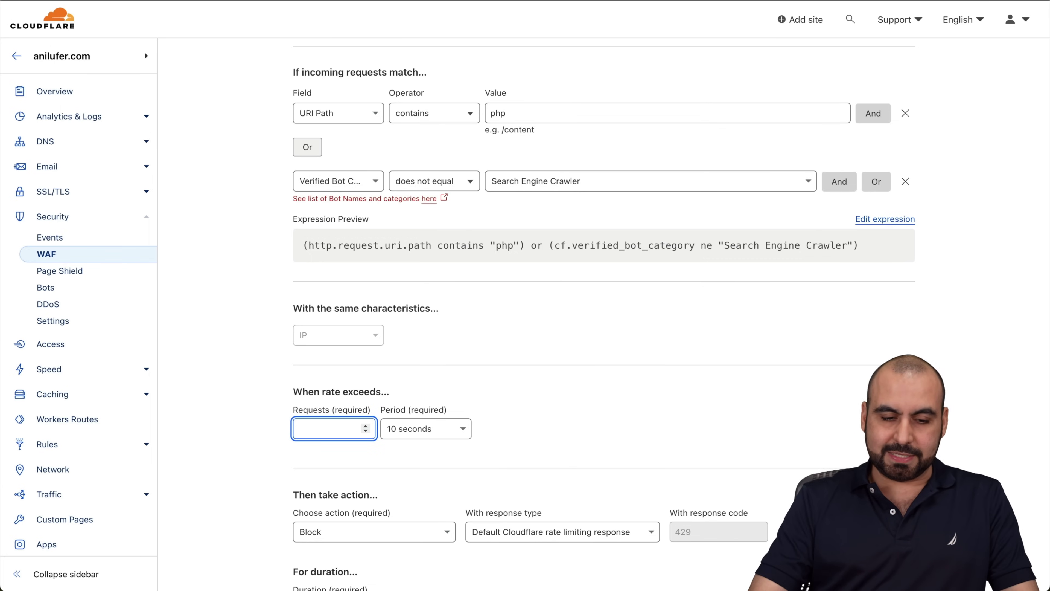
type("100")
key("Tab")
left_click(352, 442)
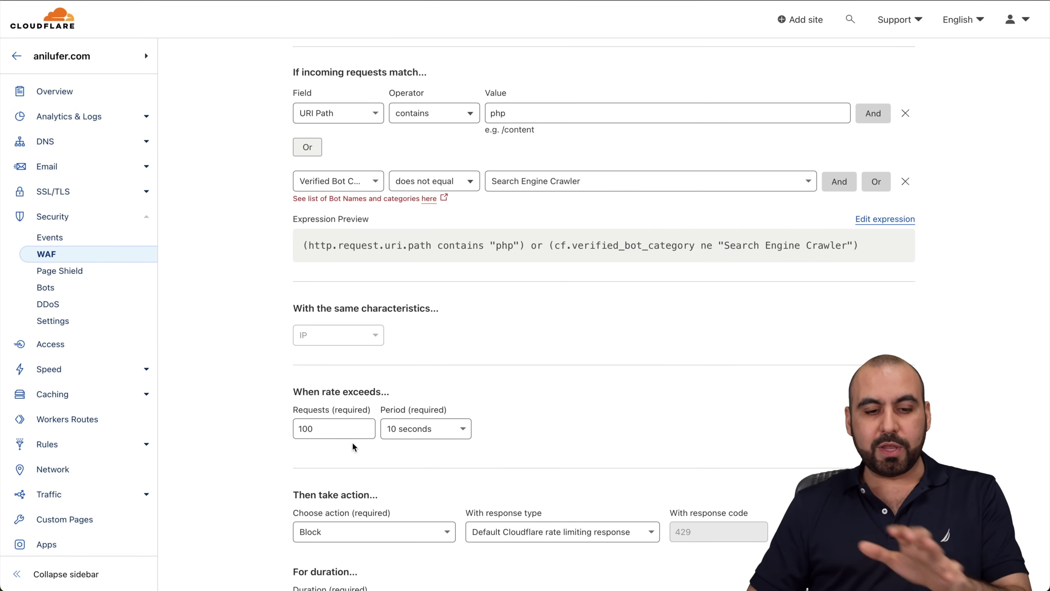